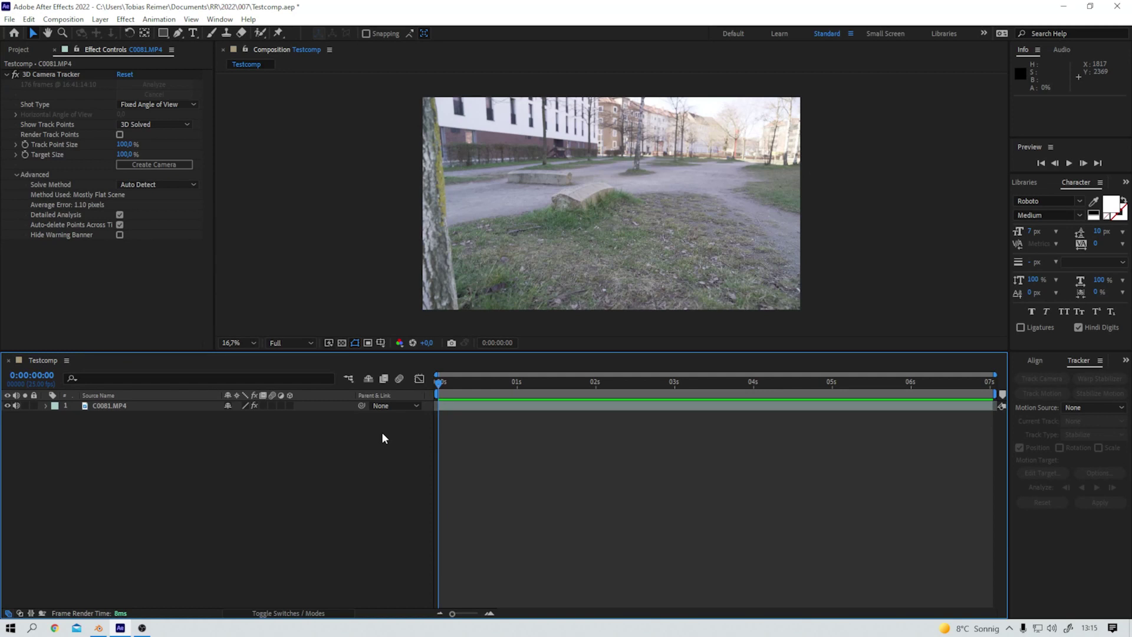
Step: Preview the footage, then set the 3D Camera Tracker's Track Point Size to 160%
{"action": "left_click_drag", "start_coordinate": [440, 382], "coordinate": [417, 386]}
{"action": "left_click", "coordinate": [62, 72]}
{"action": "left_click", "coordinate": [55, 75]}
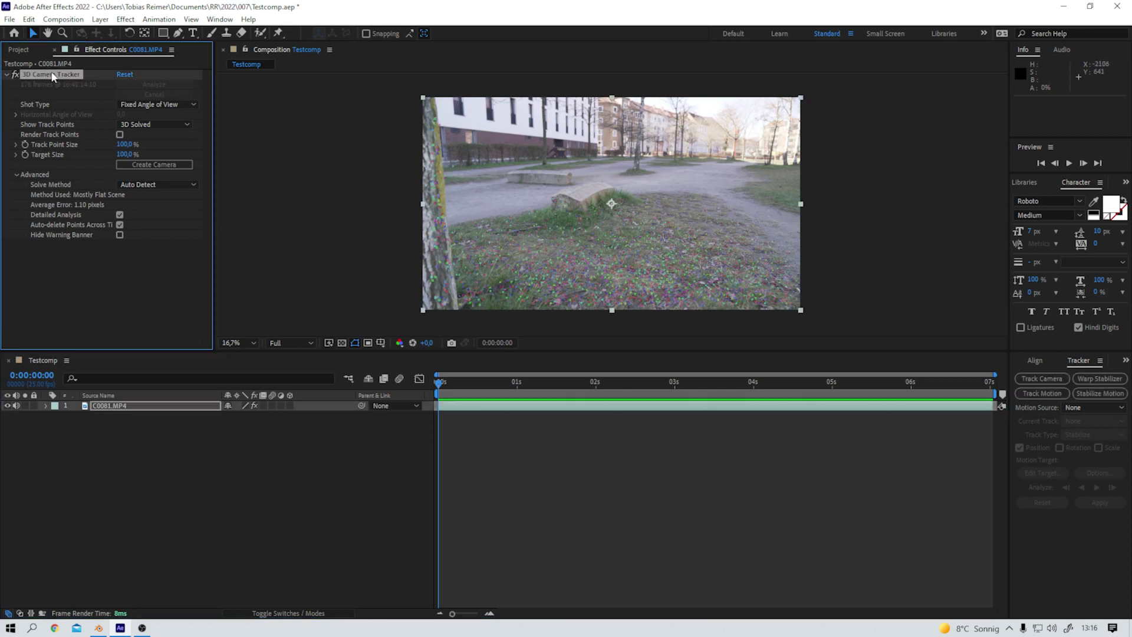
{"action": "left_click_drag", "start_coordinate": [118, 146], "coordinate": [145, 138]}
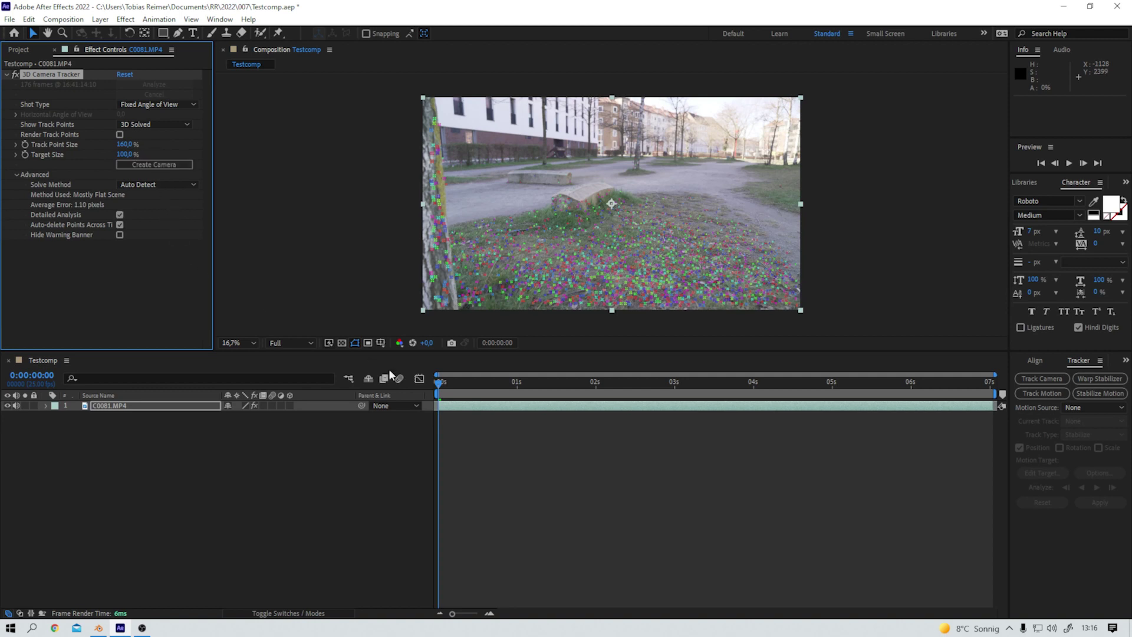
Step: Create a tracked solid and camera from track points on the grass, then deselect them
{"action": "right_click", "coordinate": [600, 231]}
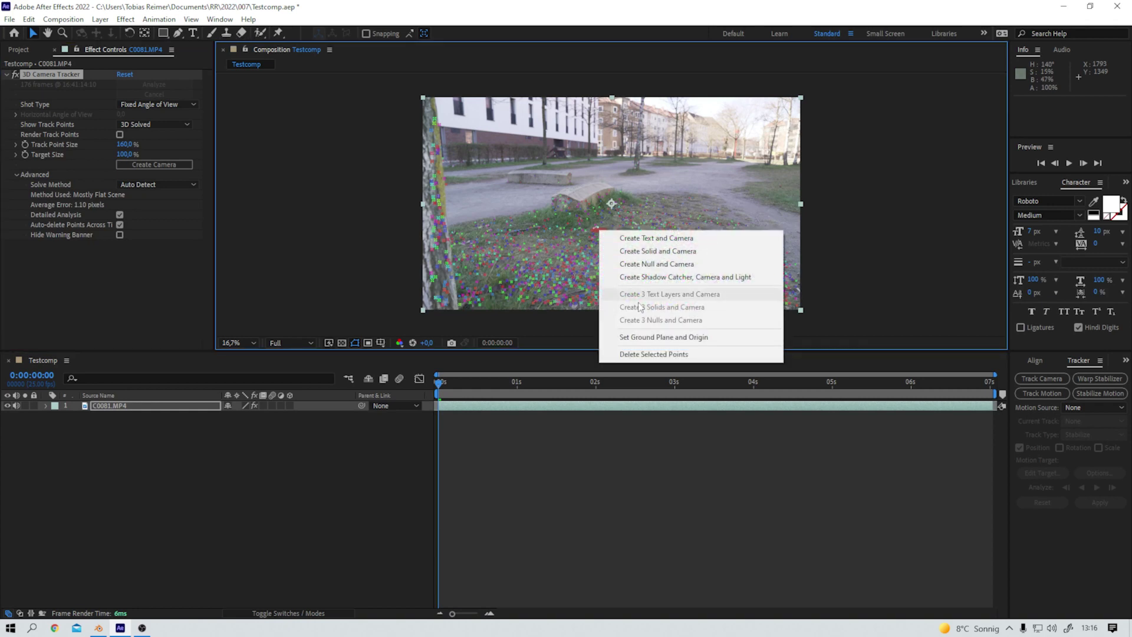
{"action": "left_click", "coordinate": [692, 339]}
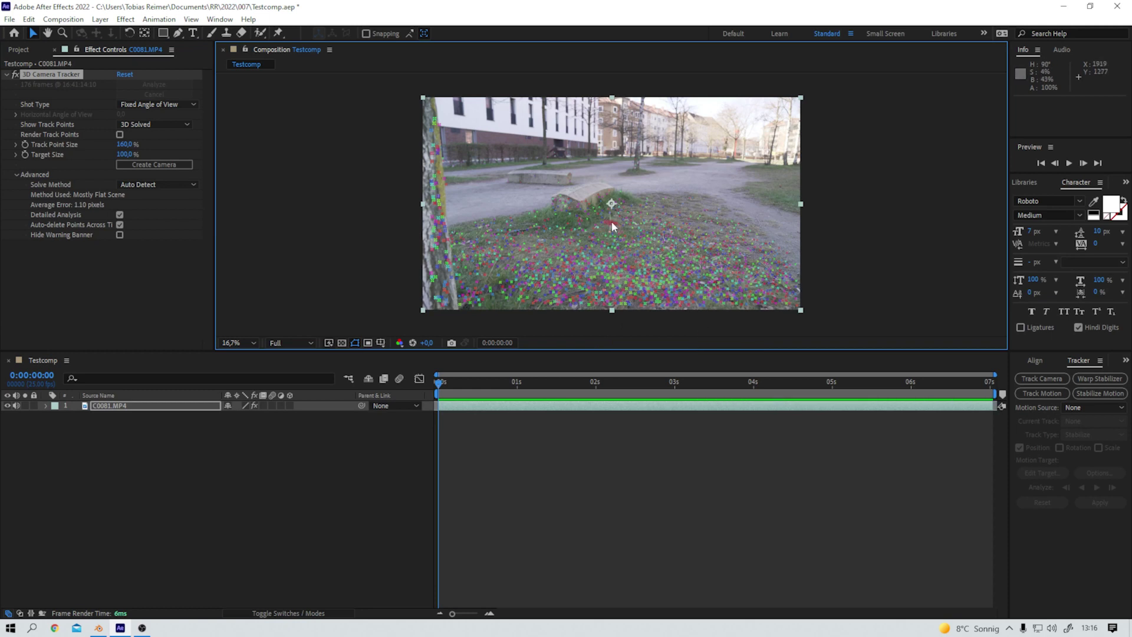
{"action": "left_click", "coordinate": [576, 237]}
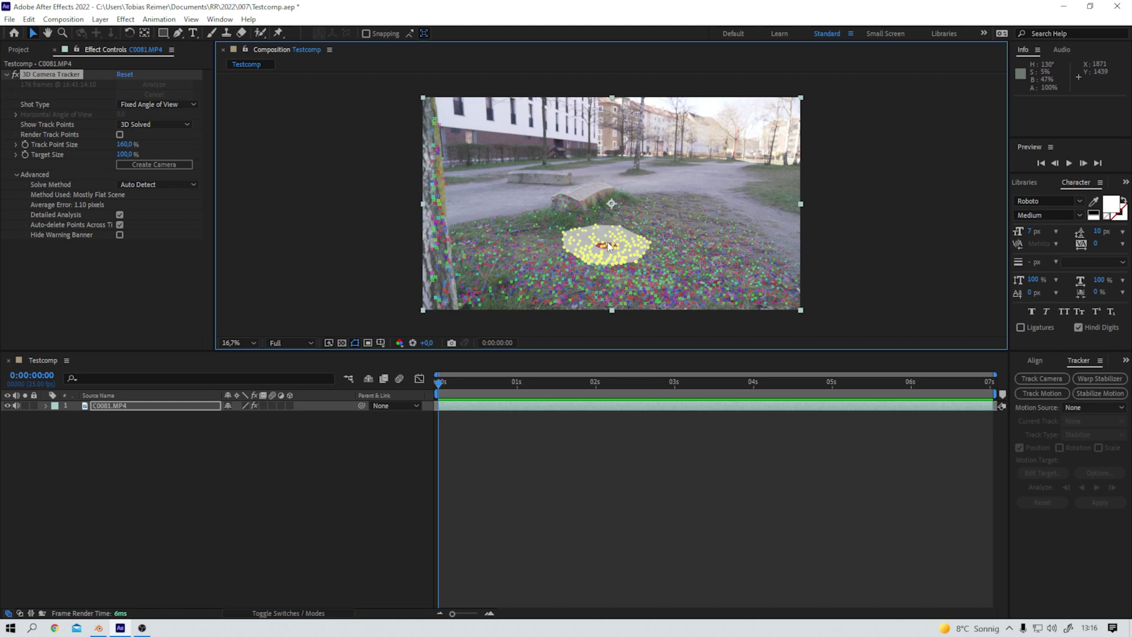
{"action": "right_click", "coordinate": [607, 244]}
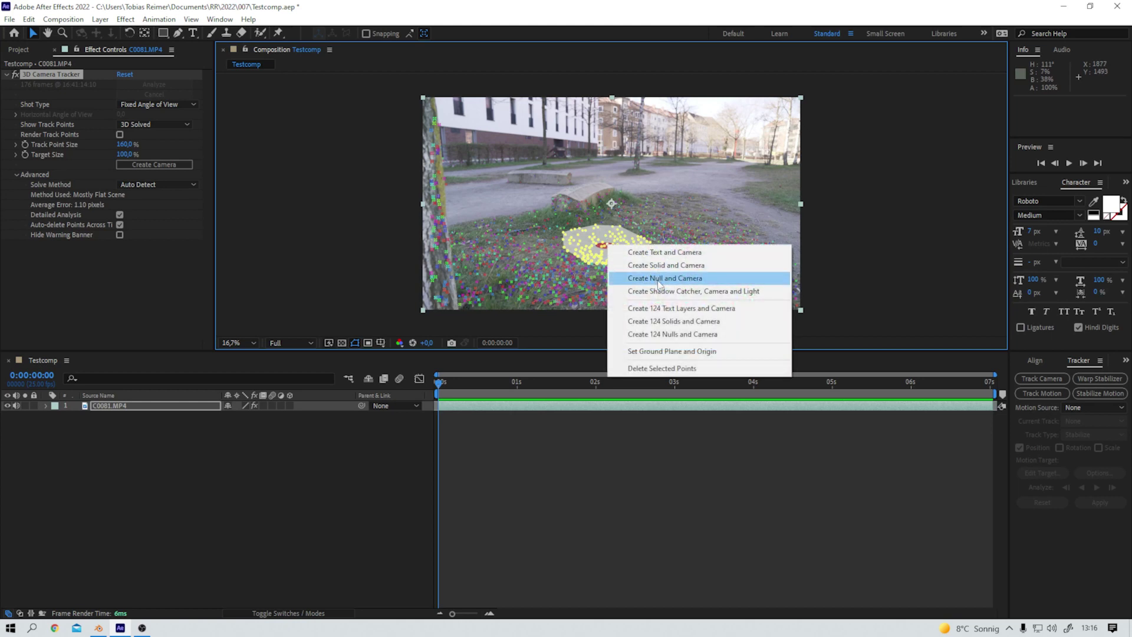
{"action": "left_click", "coordinate": [667, 265]}
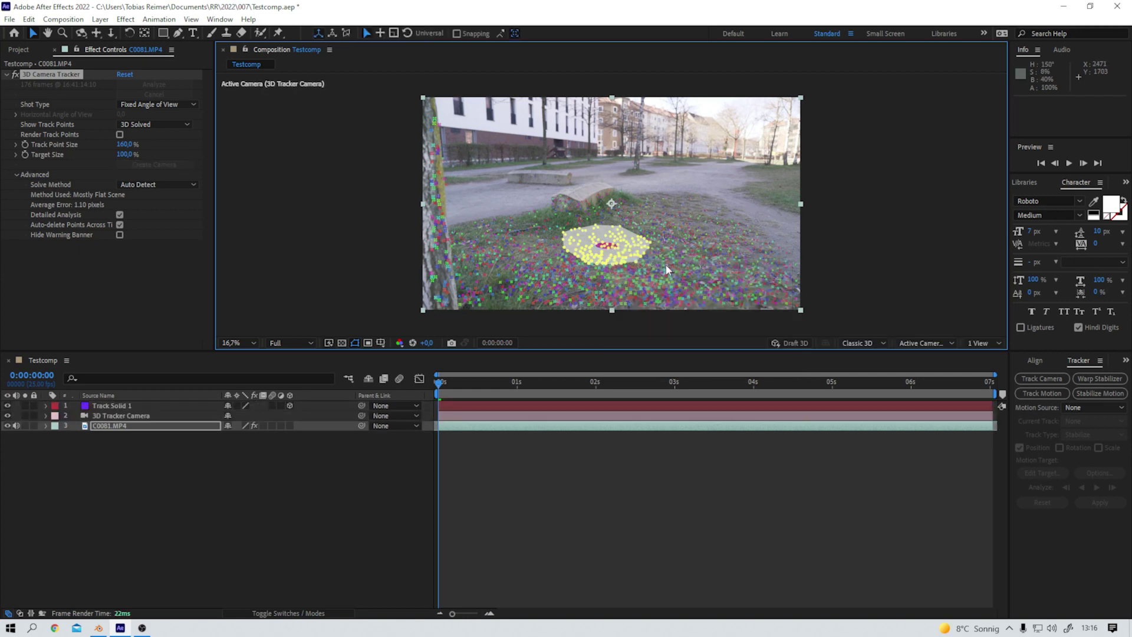
{"action": "left_click", "coordinate": [701, 226]}
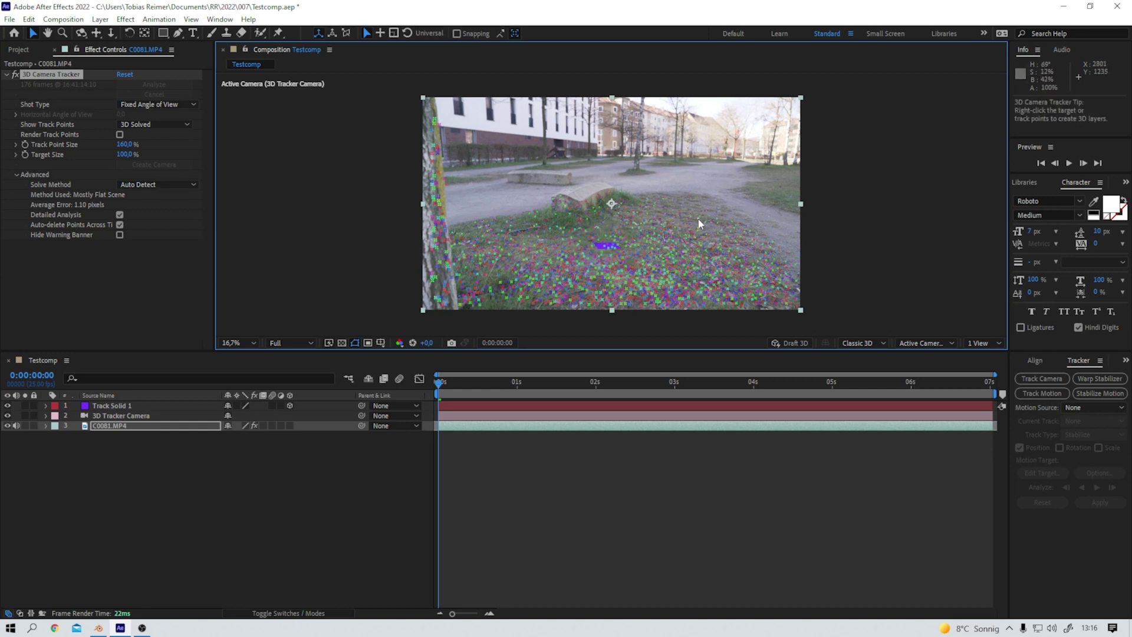
Step: Add a Track Null at each of three different track points
{"action": "right_click", "coordinate": [700, 224]}
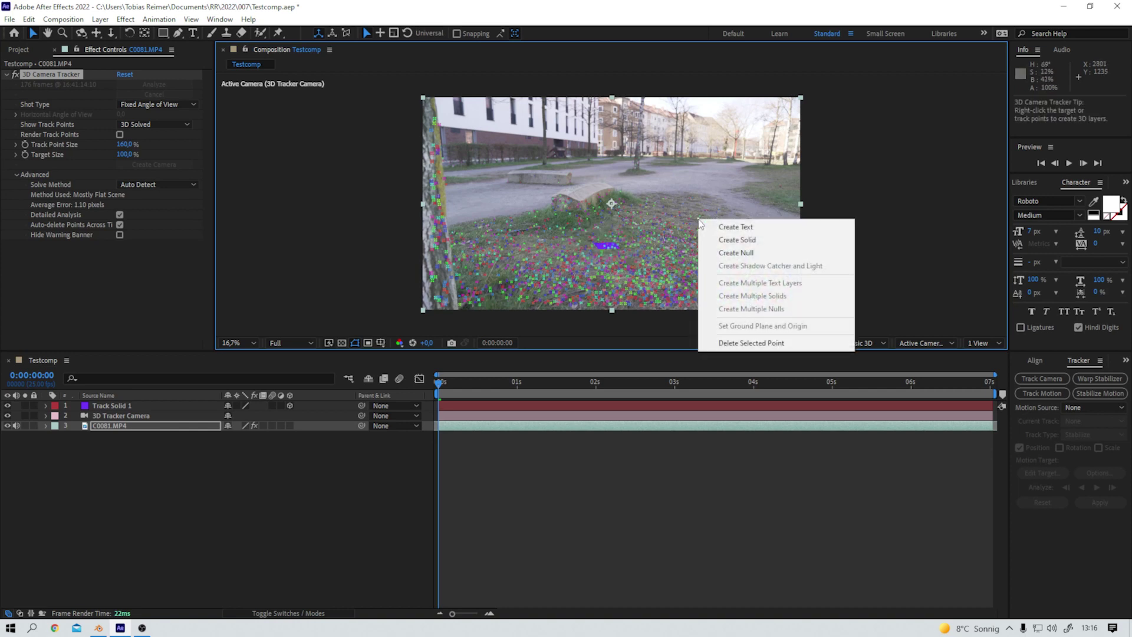
{"action": "left_click", "coordinate": [735, 252]}
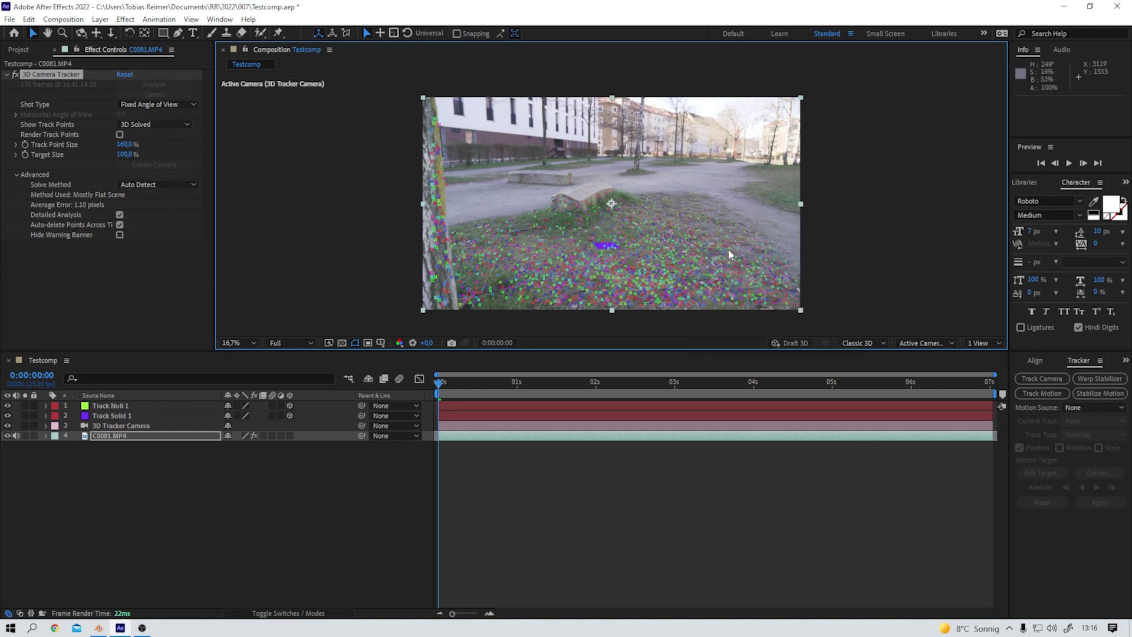
{"action": "right_click", "coordinate": [492, 290]}
{"action": "left_click", "coordinate": [541, 321]}
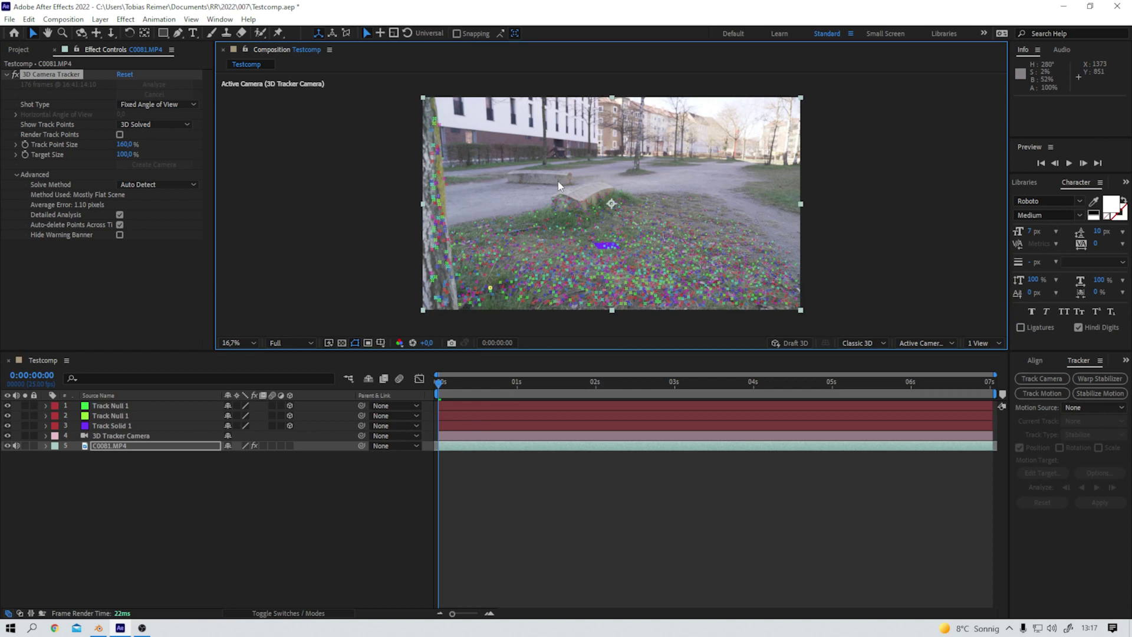
{"action": "right_click", "coordinate": [636, 161]}
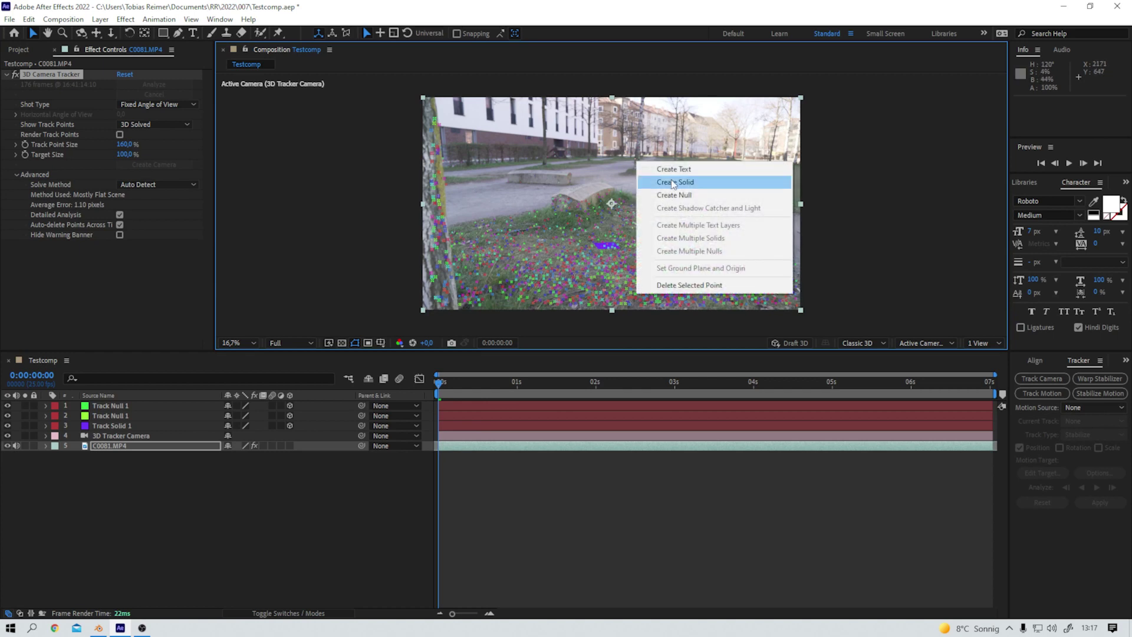
{"action": "left_click", "coordinate": [696, 197]}
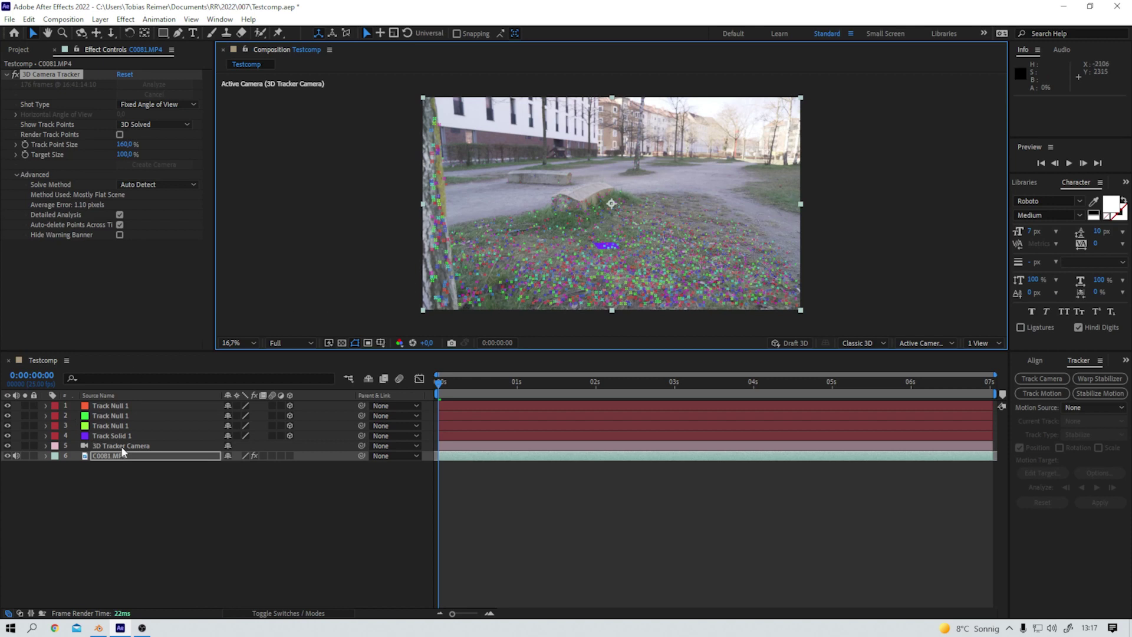
Step: Check each tracker layer's position, then select all five tracker layers together
{"action": "left_click", "coordinate": [108, 436]}
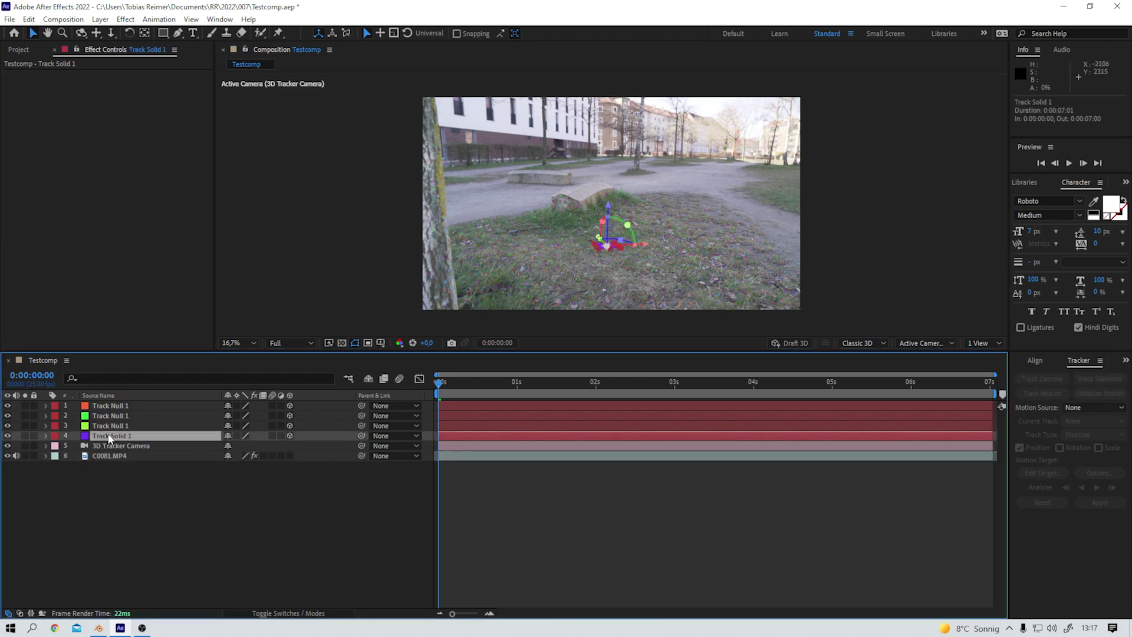
{"action": "left_click", "coordinate": [112, 425]}
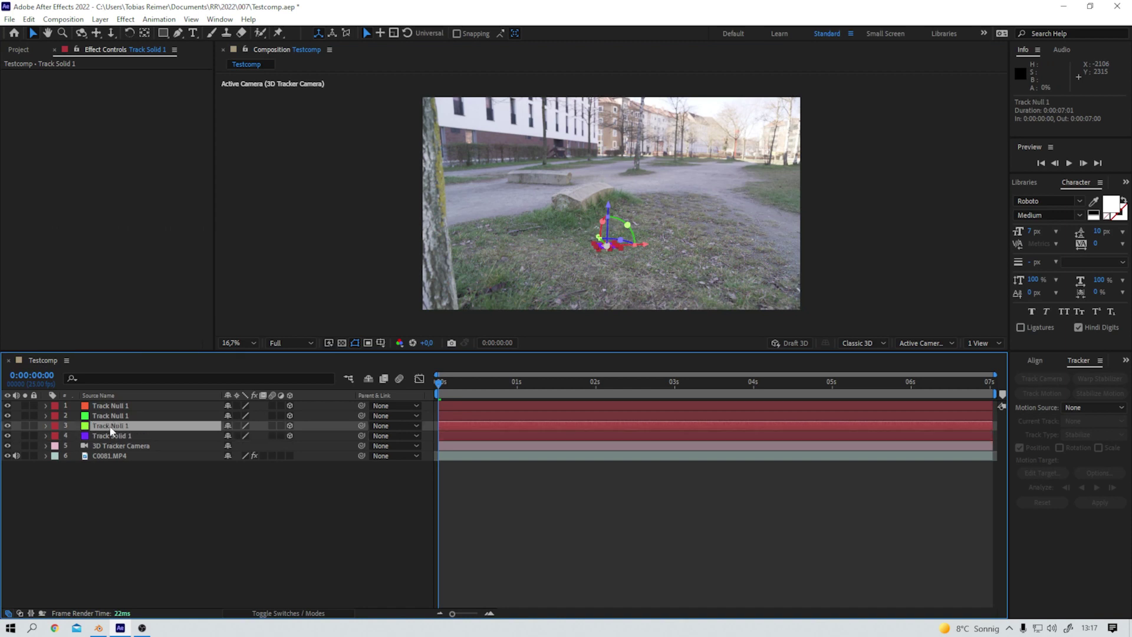
{"action": "left_click", "coordinate": [118, 407]}
{"action": "left_click", "coordinate": [122, 415]}
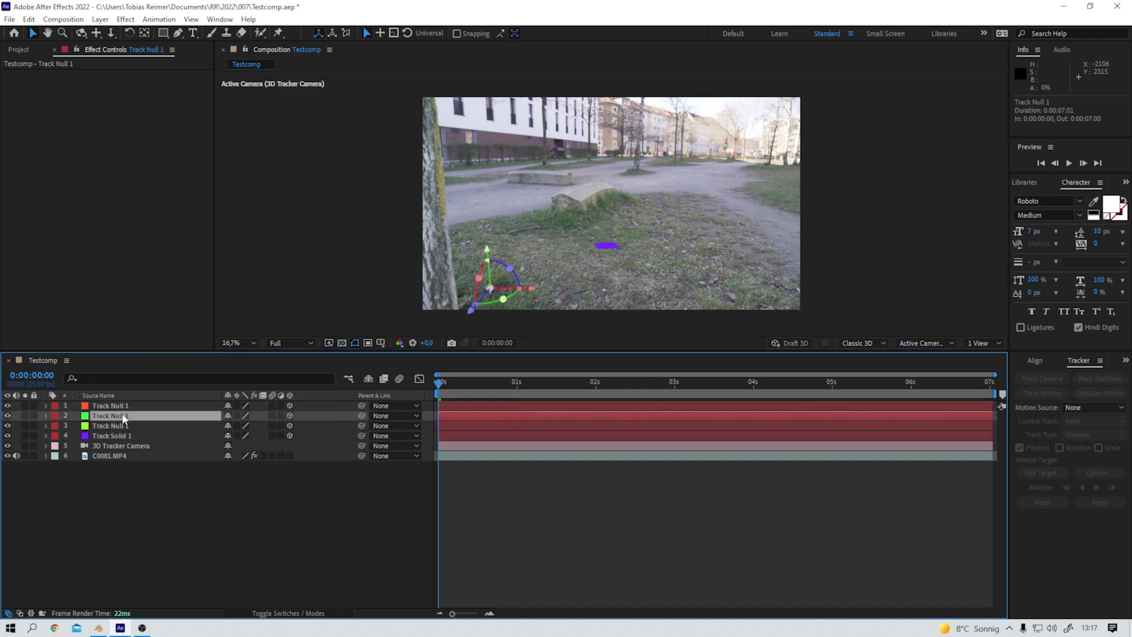
{"action": "left_click", "coordinate": [112, 406]}
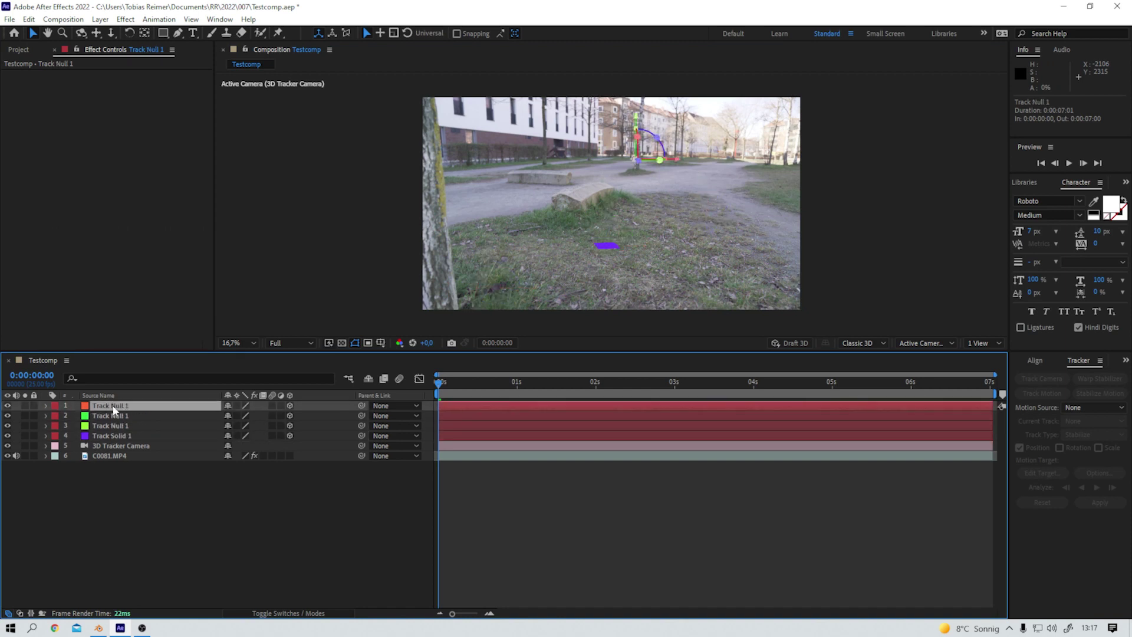
{"action": "left_click", "coordinate": [124, 446], "text": "shift"}
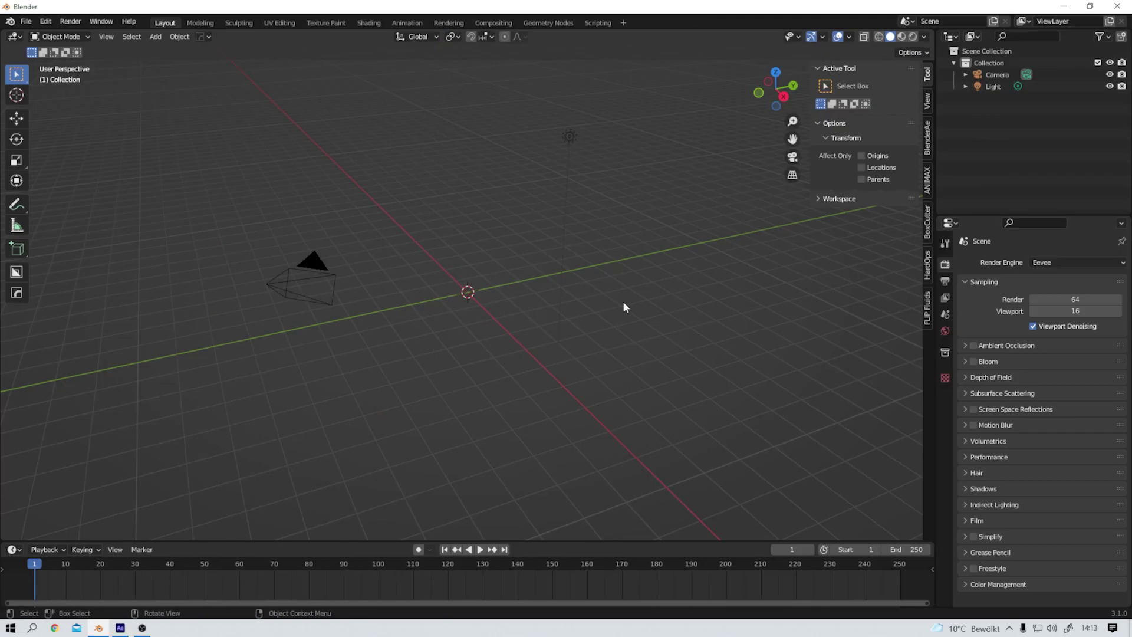
Step: Delete the default Light and Camera from the scene
{"action": "left_click", "coordinate": [569, 137]}
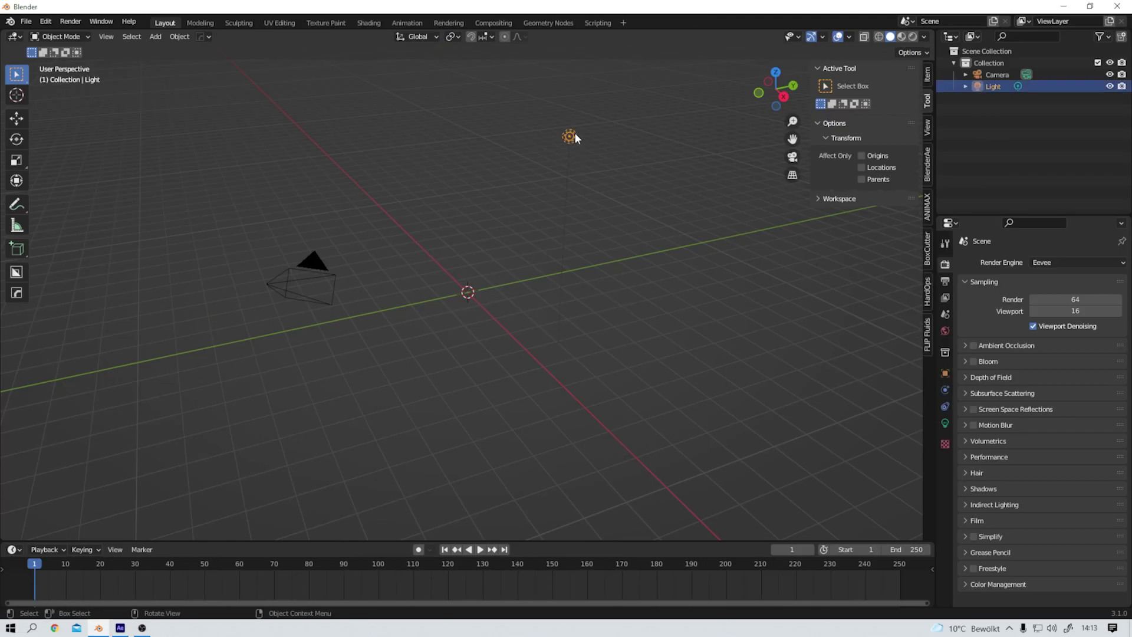
{"action": "key", "text": "x"}
{"action": "left_click", "coordinate": [575, 133]}
{"action": "left_click", "coordinate": [314, 267]}
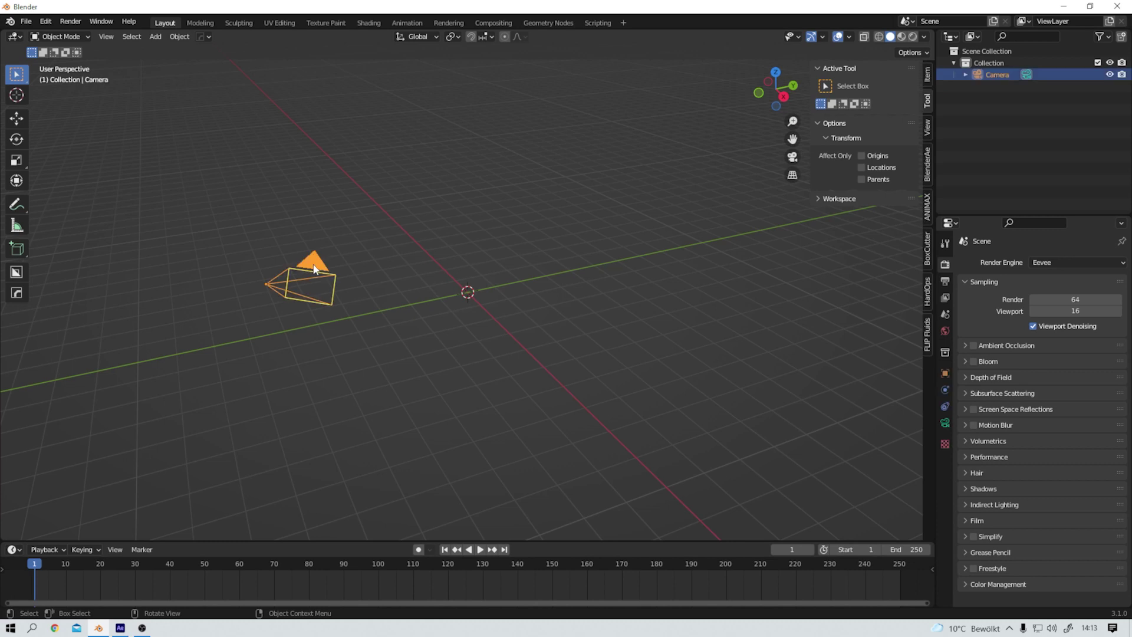
{"action": "key", "text": "x"}
{"action": "left_click", "coordinate": [314, 265]}
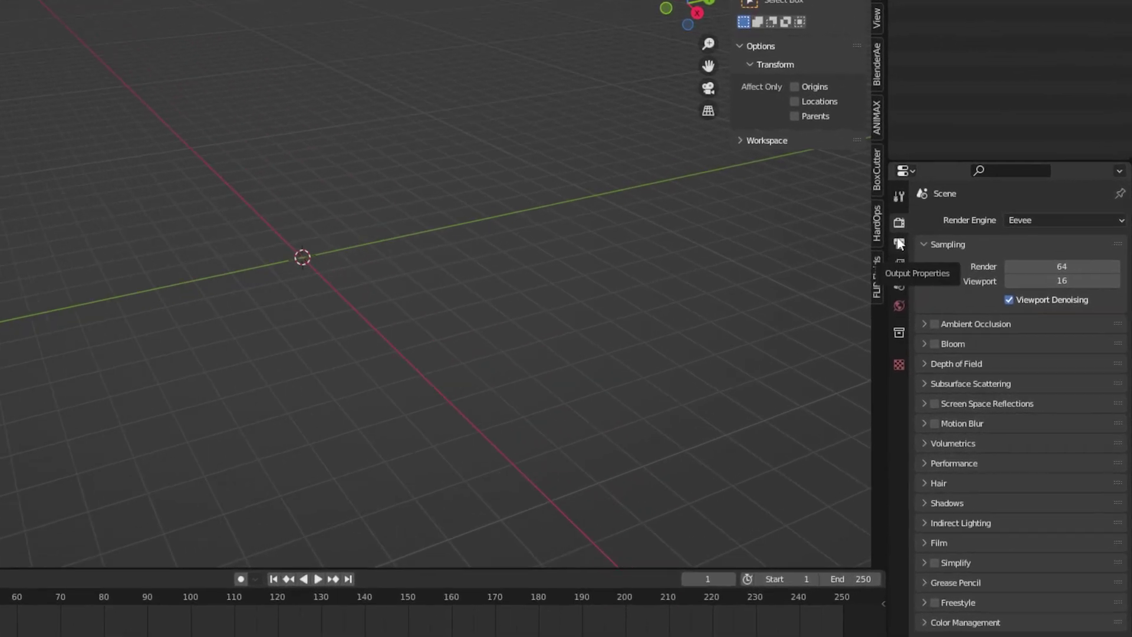
Step: Set the output frame rate to 25 fps and the resolution to 3840 × 2160
{"action": "left_click", "coordinate": [945, 281]}
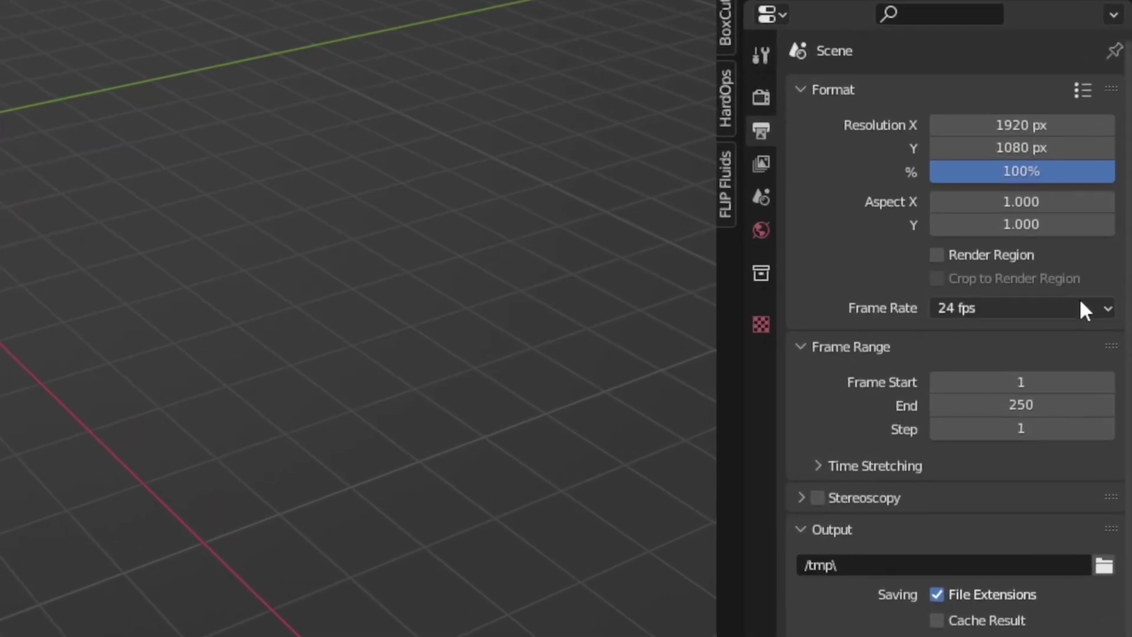
{"action": "left_click", "coordinate": [1094, 331]}
{"action": "left_click", "coordinate": [988, 394]}
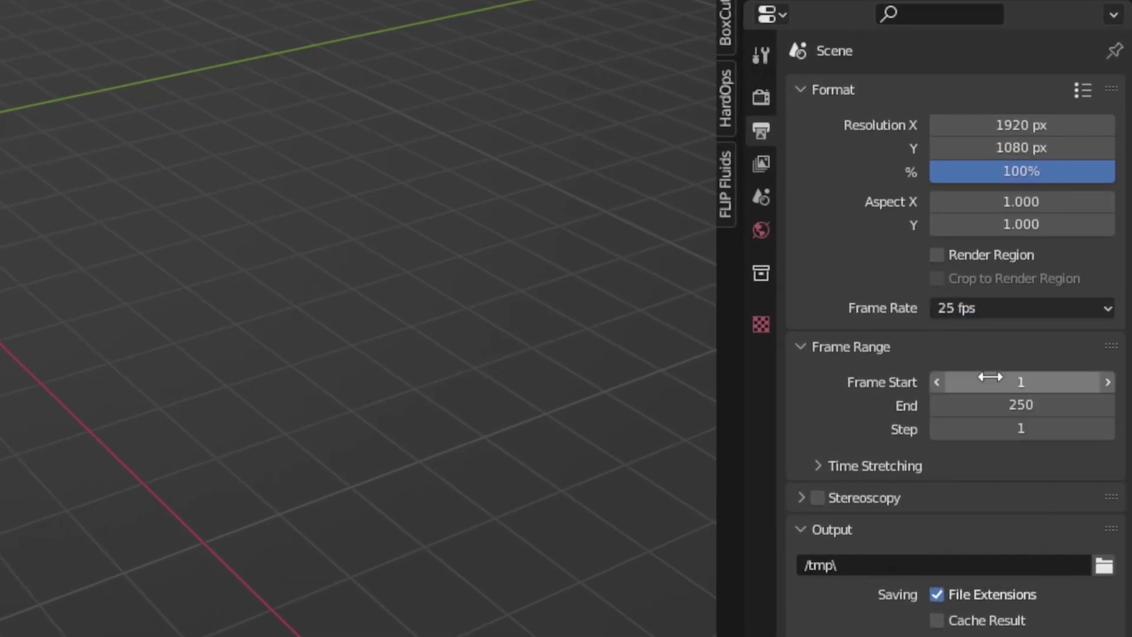
{"action": "left_click", "coordinate": [1014, 125]}
{"action": "type", "text": "3840"}
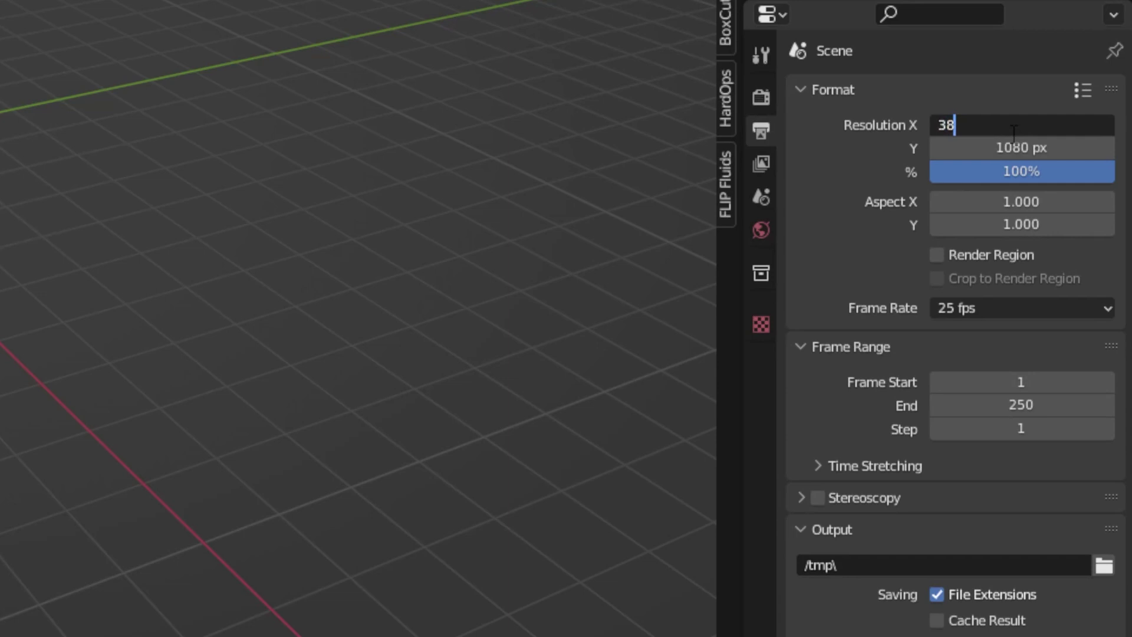
{"action": "key", "text": "Tab"}
{"action": "type", "text": "215"}
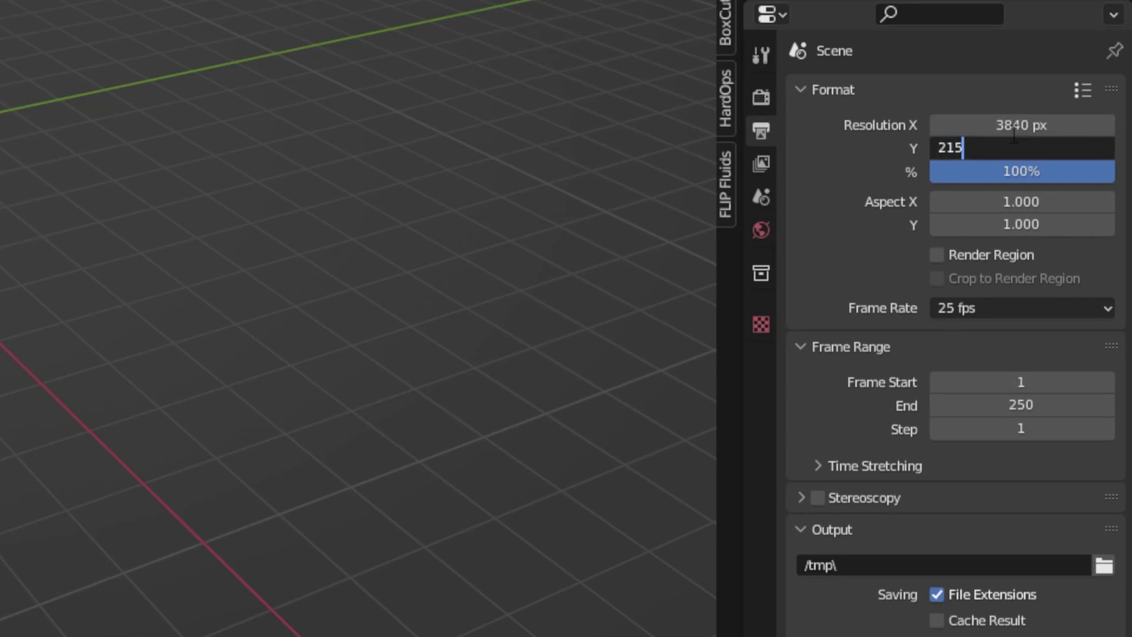
{"action": "key", "text": "BackSpace"}
{"action": "type", "text": "60"}
{"action": "key", "text": "Return"}
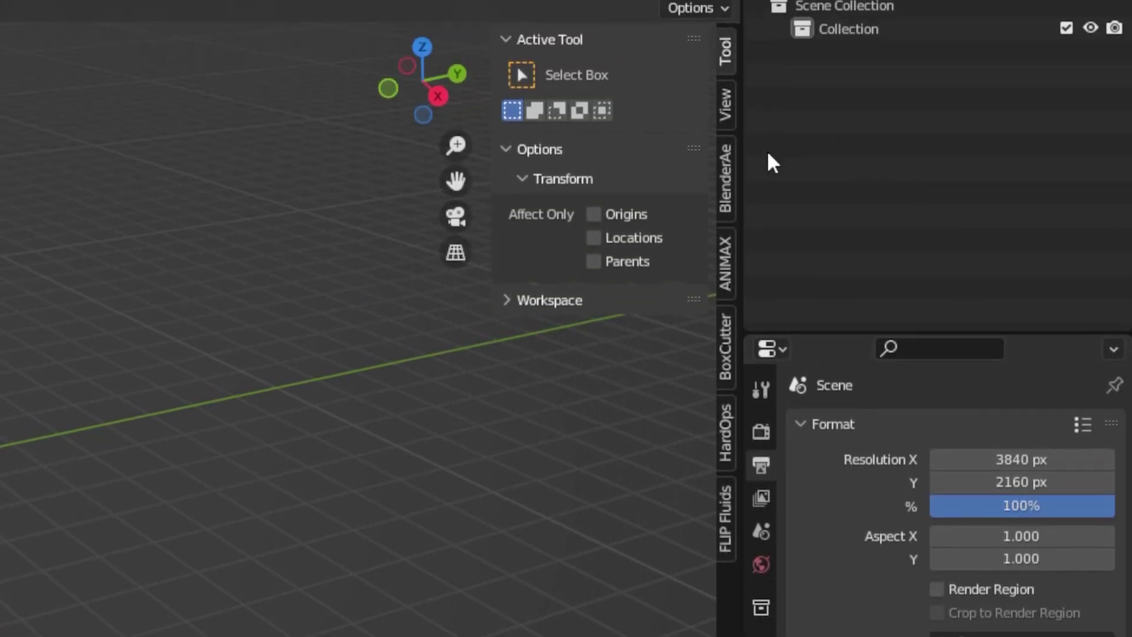
Step: Connect the BlenderAe add-on to After Effects, import the tracker layers, and return to Blender
{"action": "left_click", "coordinate": [727, 235]}
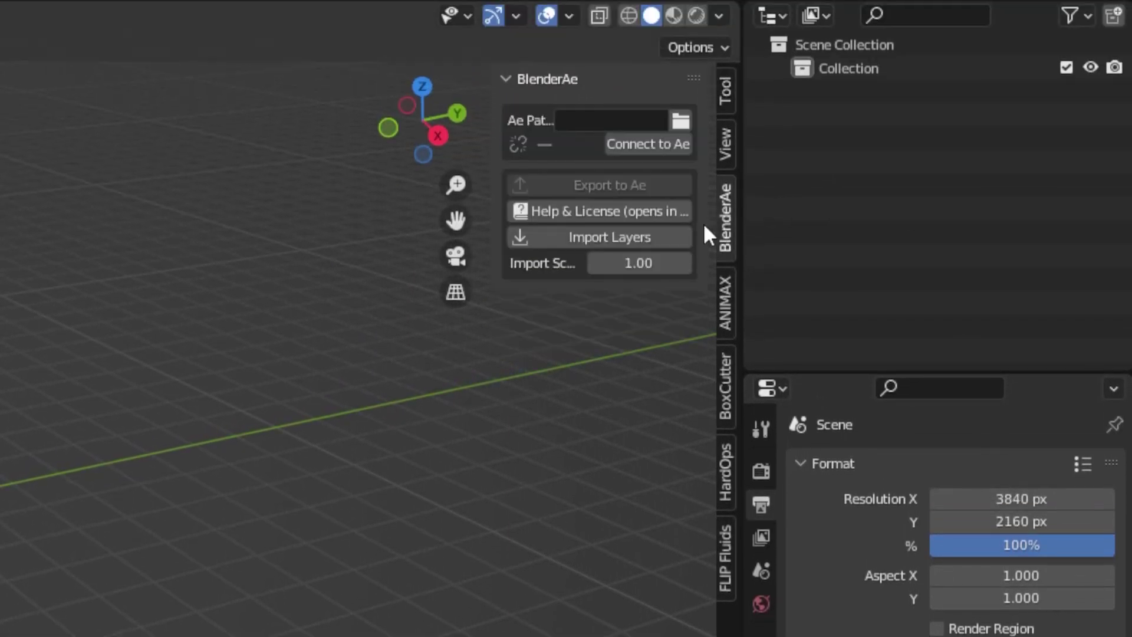
{"action": "left_click", "coordinate": [623, 143]}
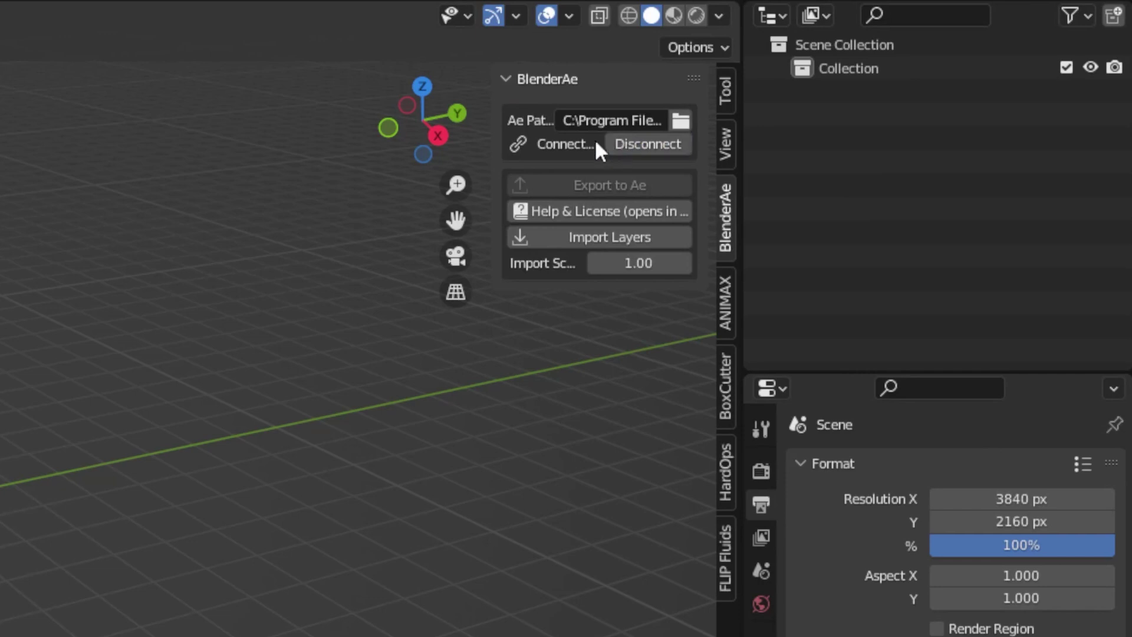
{"action": "left_click", "coordinate": [550, 235]}
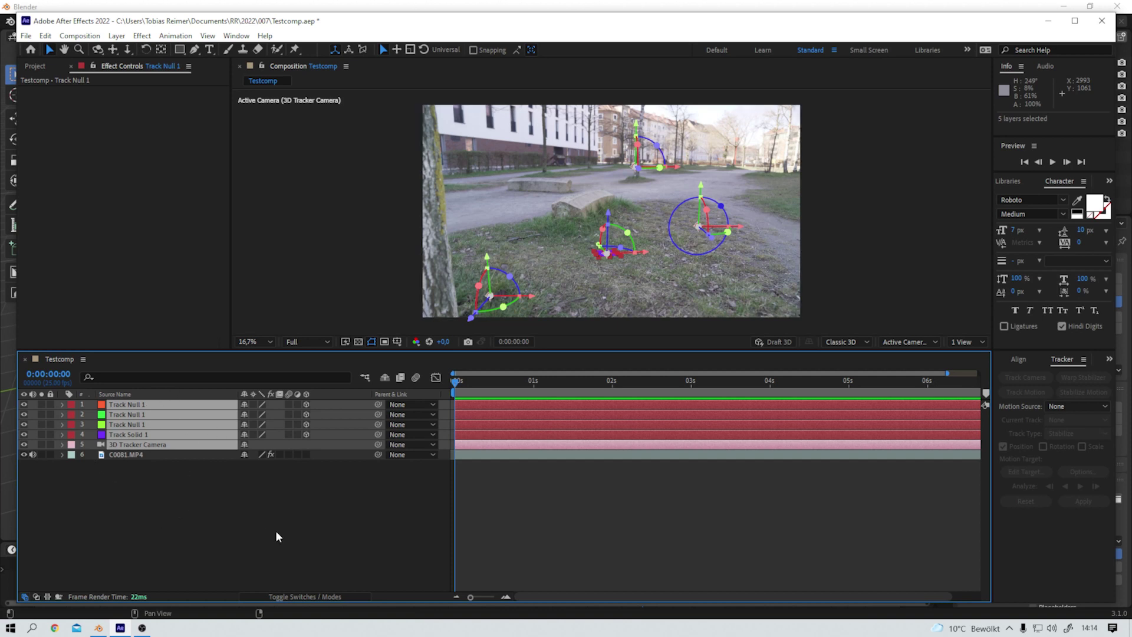
{"action": "key", "text": "alt+Tab"}
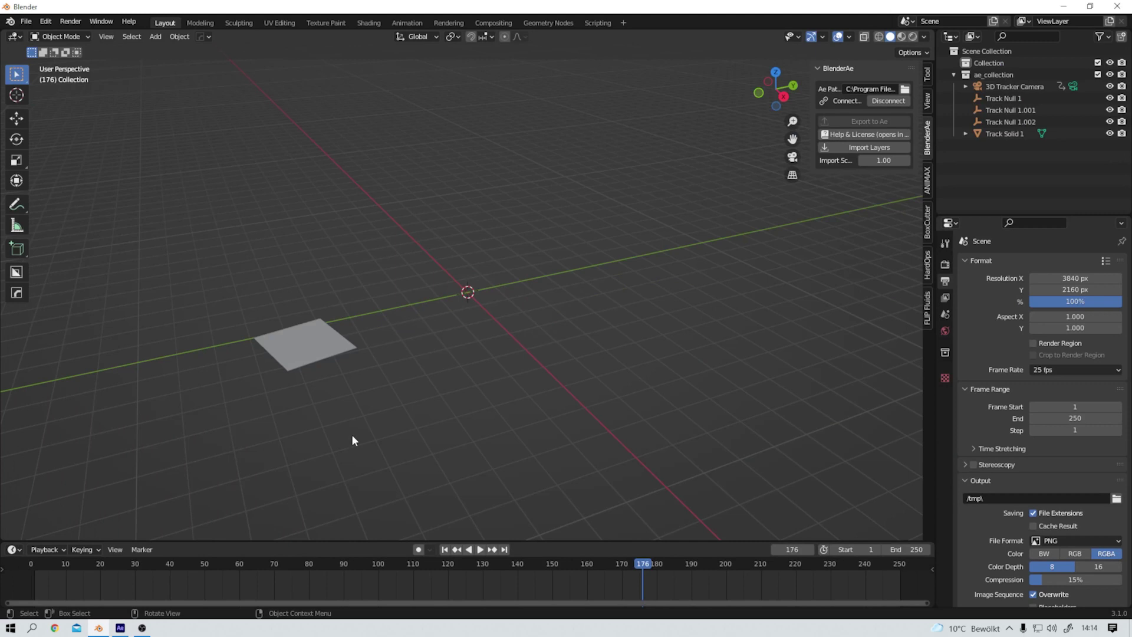
Step: Look through the scene camera and select the imported 3D Tracker Camera
{"action": "middle_click_drag", "start_coordinate": [293, 395], "coordinate": [337, 363]}
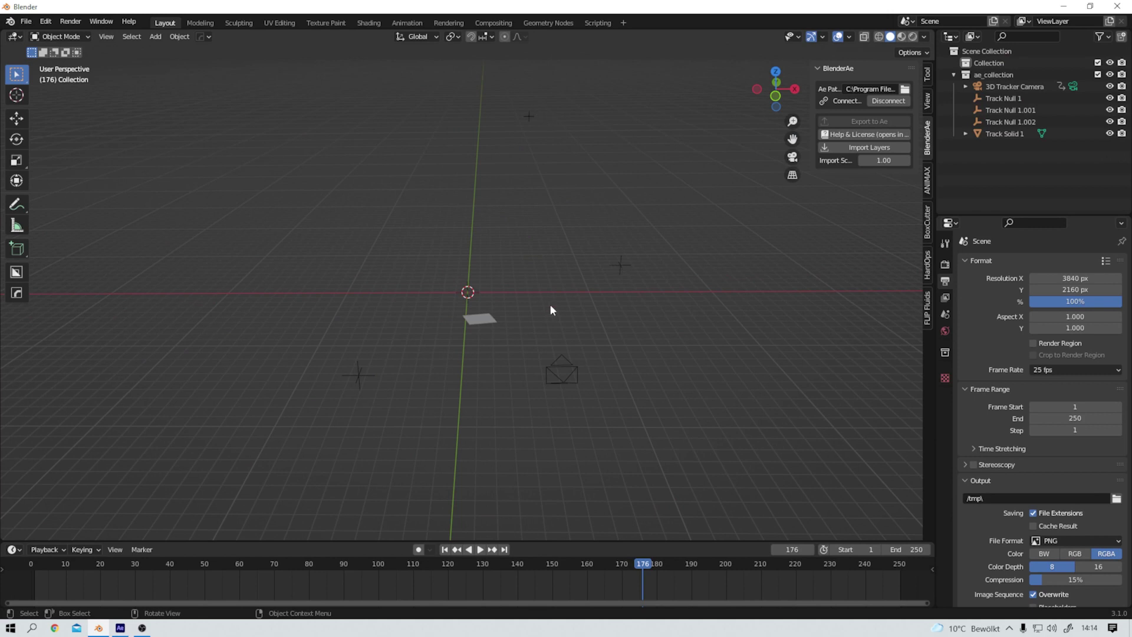
{"action": "key", "text": "KP_0"}
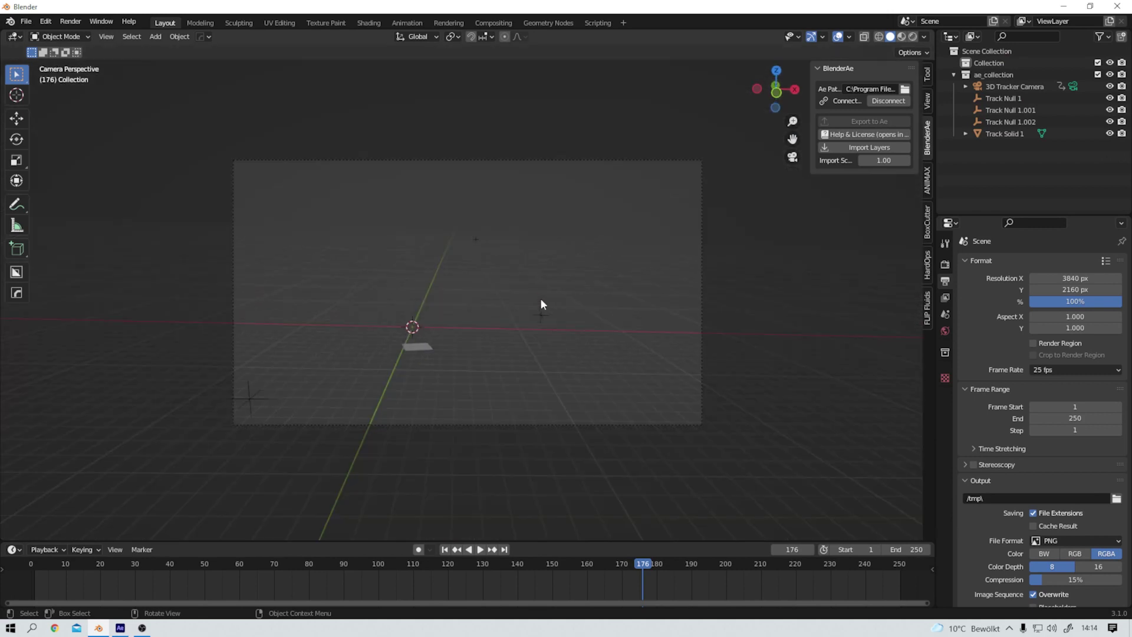
{"action": "left_click", "coordinate": [233, 338]}
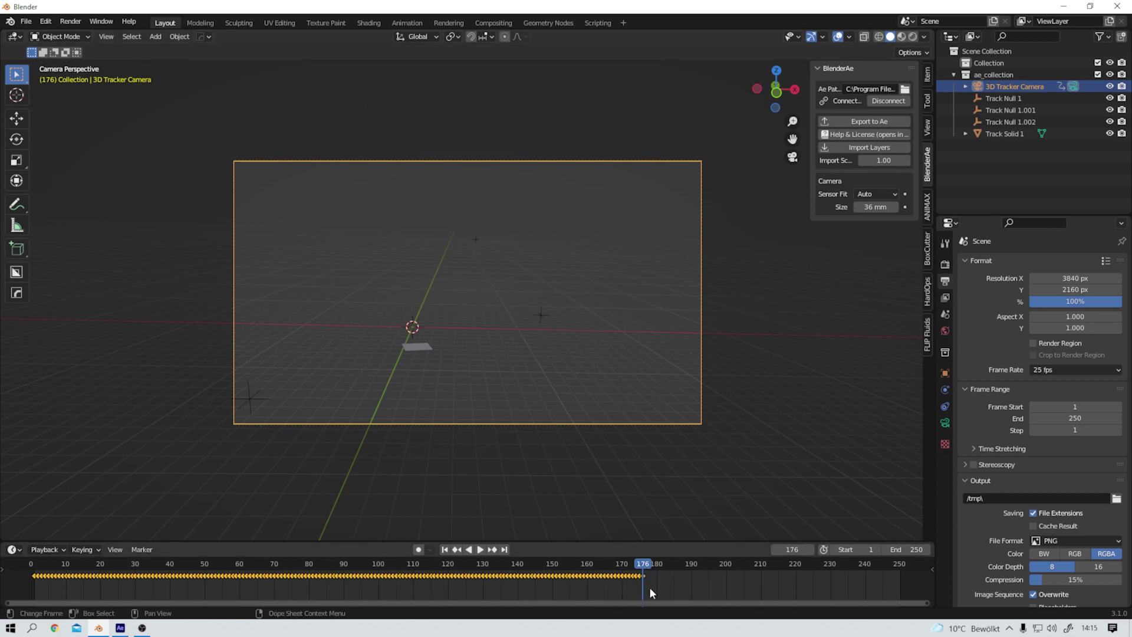
Step: Set the scene end frame to 176, scrub back, and show the camera's lens settings
{"action": "left_click", "coordinate": [891, 549]}
{"action": "type", "text": "176"}
{"action": "key", "text": "Return"}
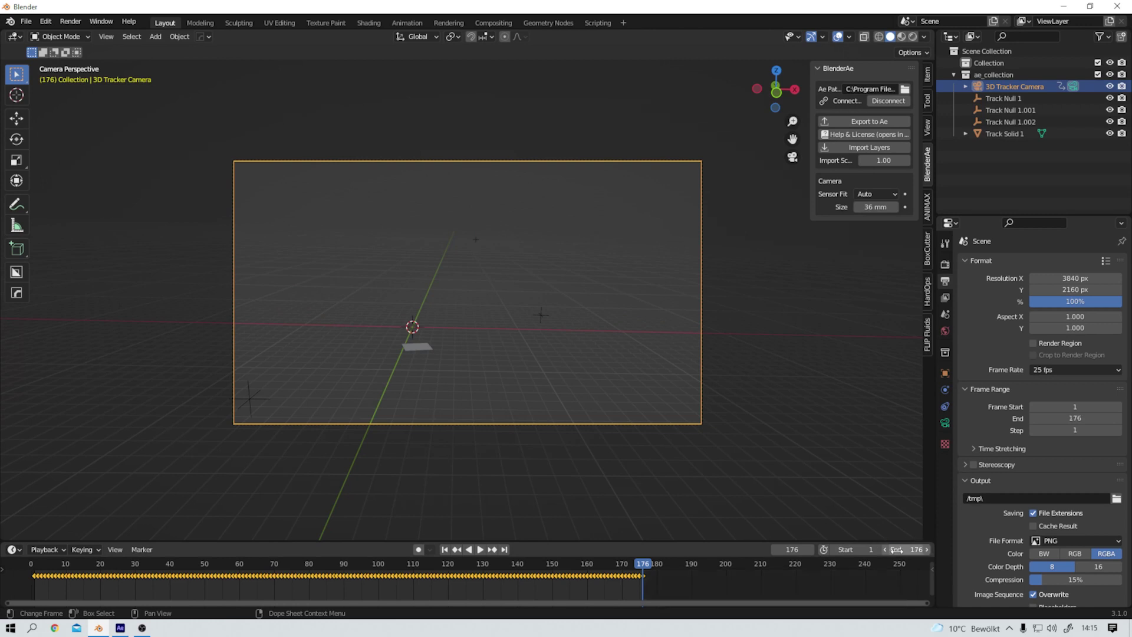
{"action": "left_click_drag", "start_coordinate": [649, 563], "coordinate": [59, 565]}
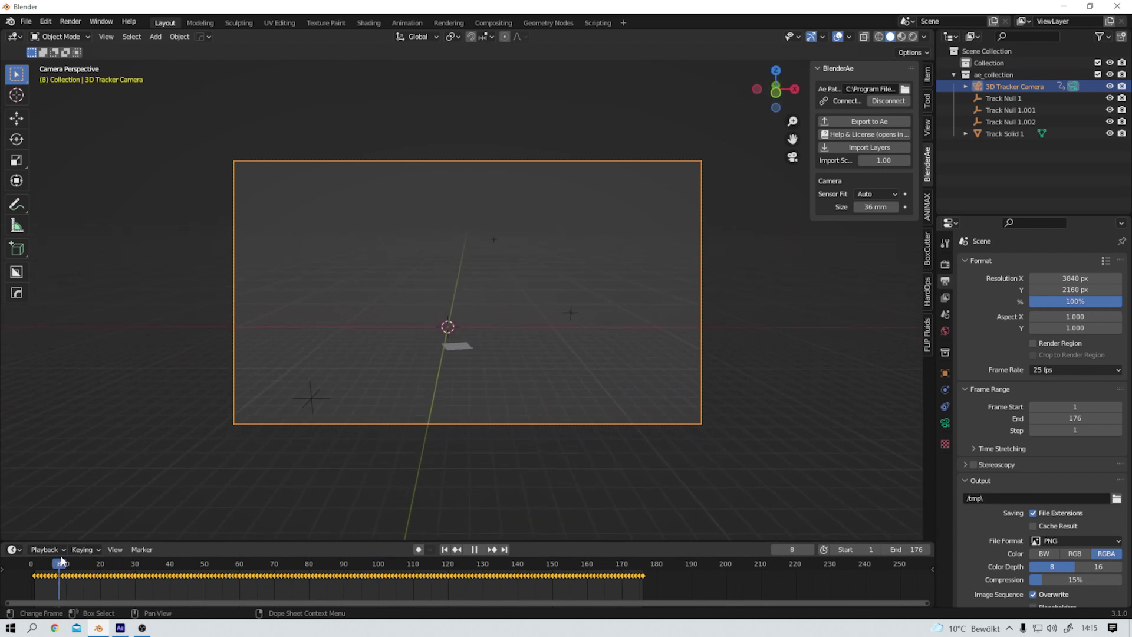
{"action": "left_click", "coordinate": [946, 423]}
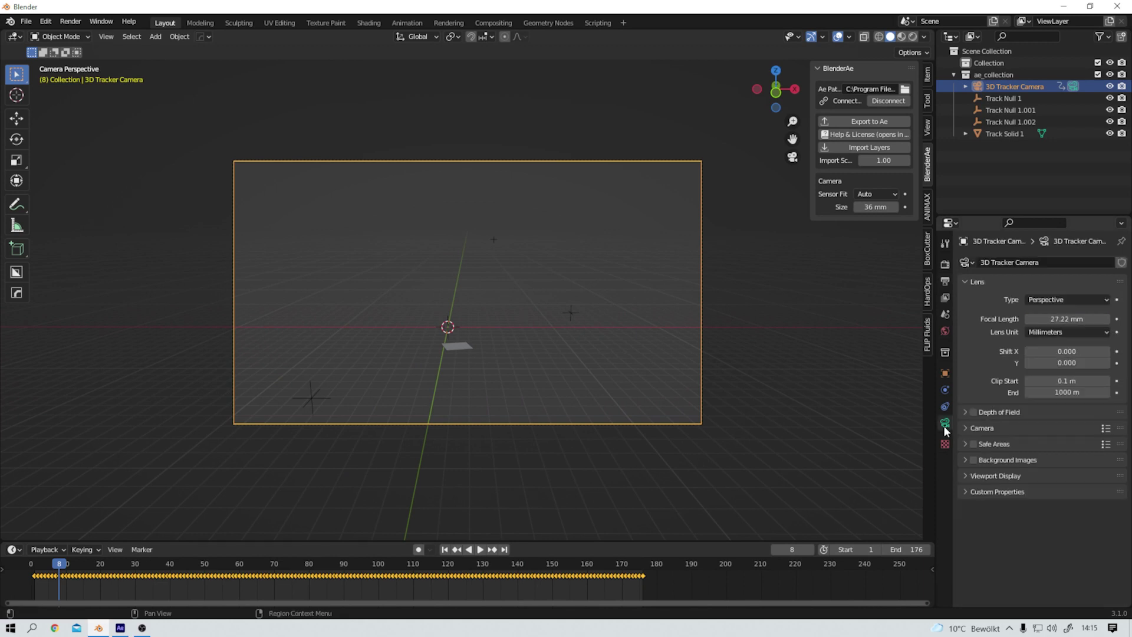
Step: Add the C0081 PNG sequence from the Desktop as the camera's movie-clip background
{"action": "left_click", "coordinate": [973, 460]}
{"action": "left_click", "coordinate": [965, 460]}
{"action": "left_click", "coordinate": [1056, 478]}
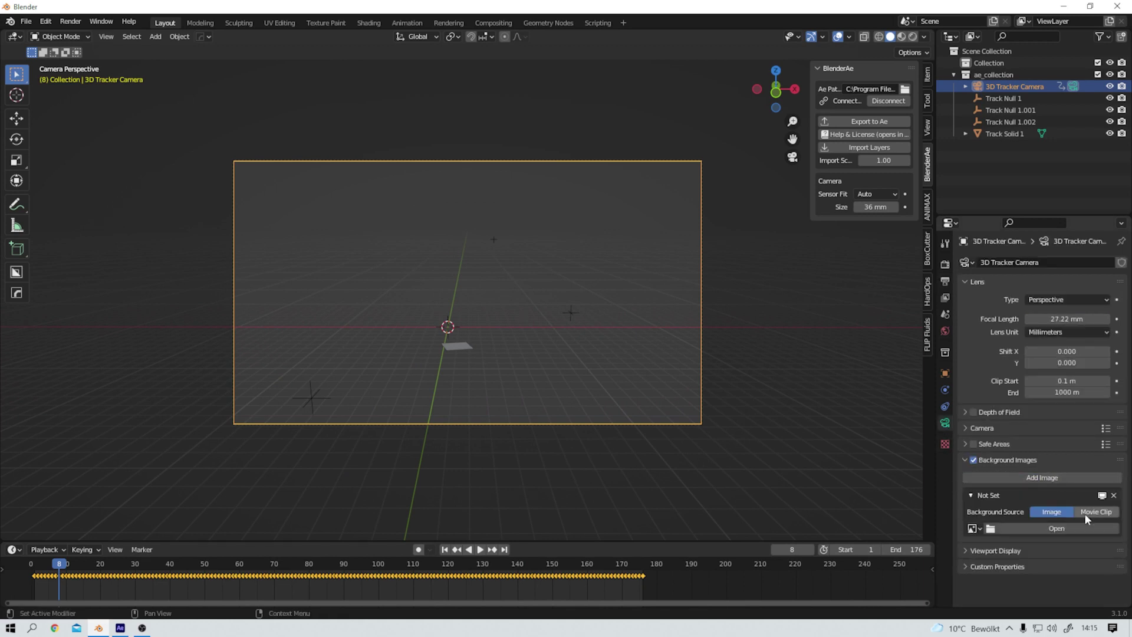
{"action": "left_click", "coordinate": [1088, 512]}
{"action": "left_click", "coordinate": [1058, 546]}
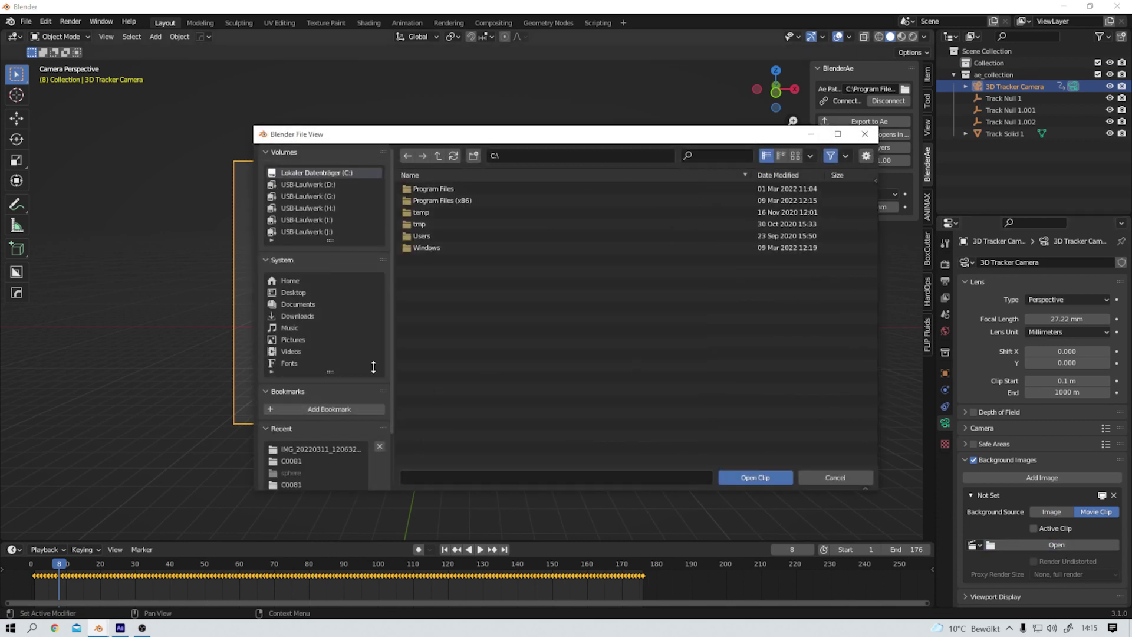
{"action": "left_click", "coordinate": [303, 292]}
{"action": "double_click", "coordinate": [443, 188]}
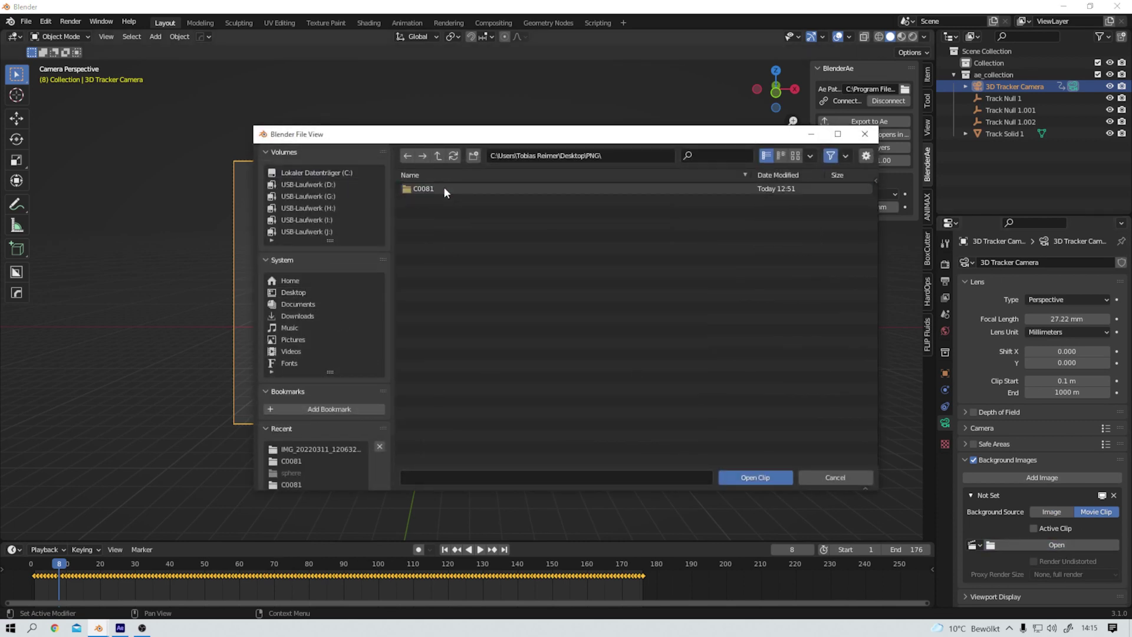
{"action": "double_click", "coordinate": [443, 188]}
{"action": "left_click", "coordinate": [444, 189]}
{"action": "left_click", "coordinate": [756, 477]}
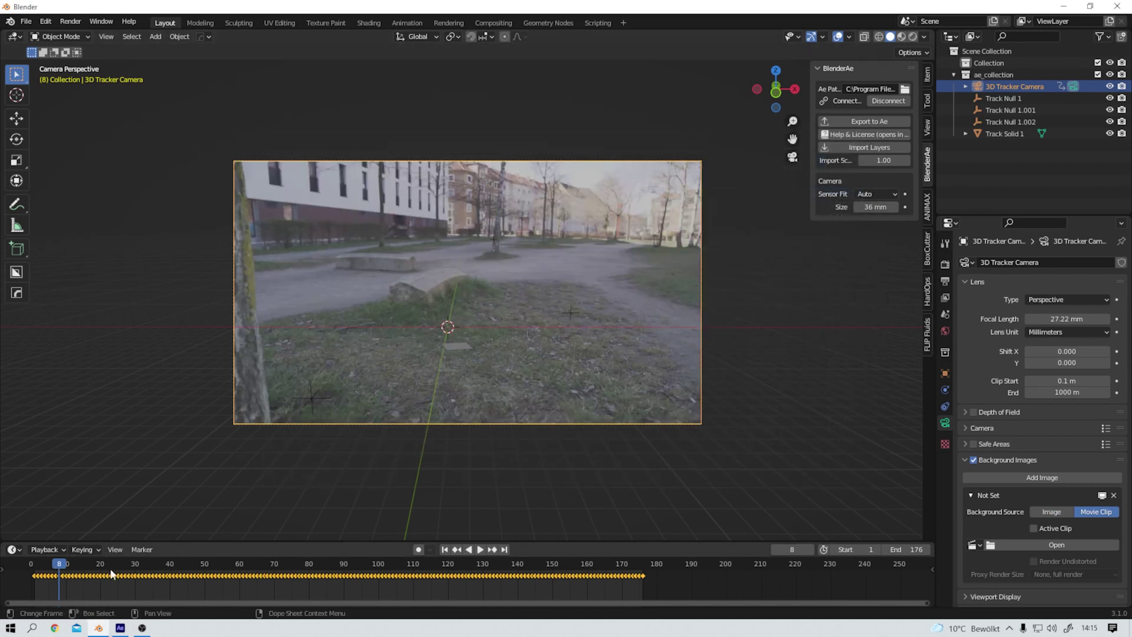
Step: Play the footage through the tracked camera, then stop back around frame 6
{"action": "key", "text": "space"}
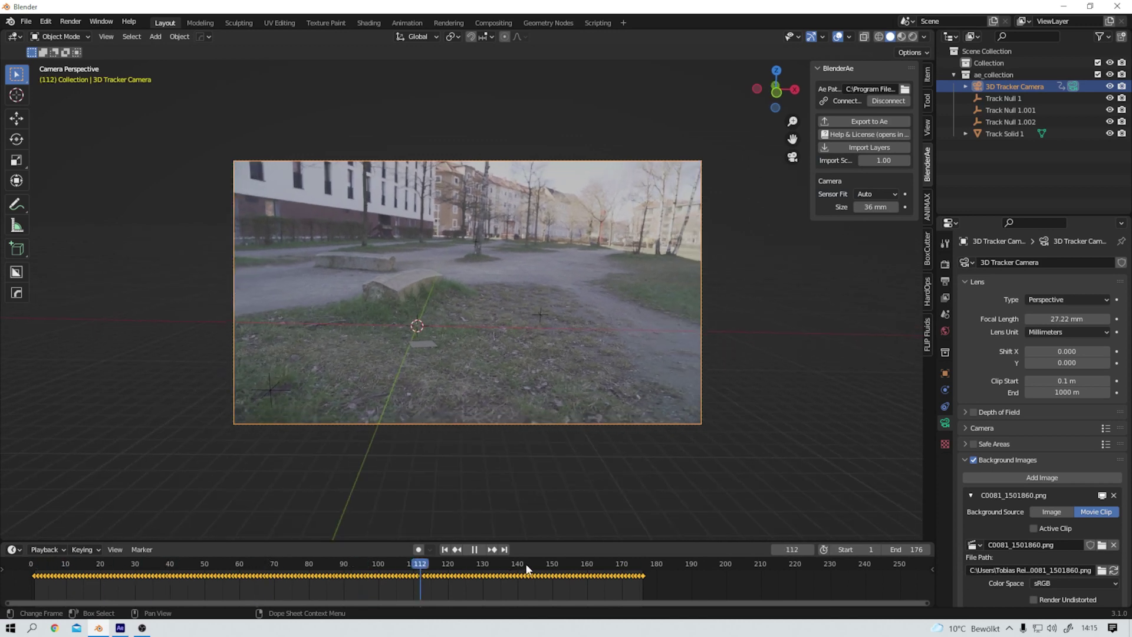
{"action": "left_click", "coordinate": [56, 568]}
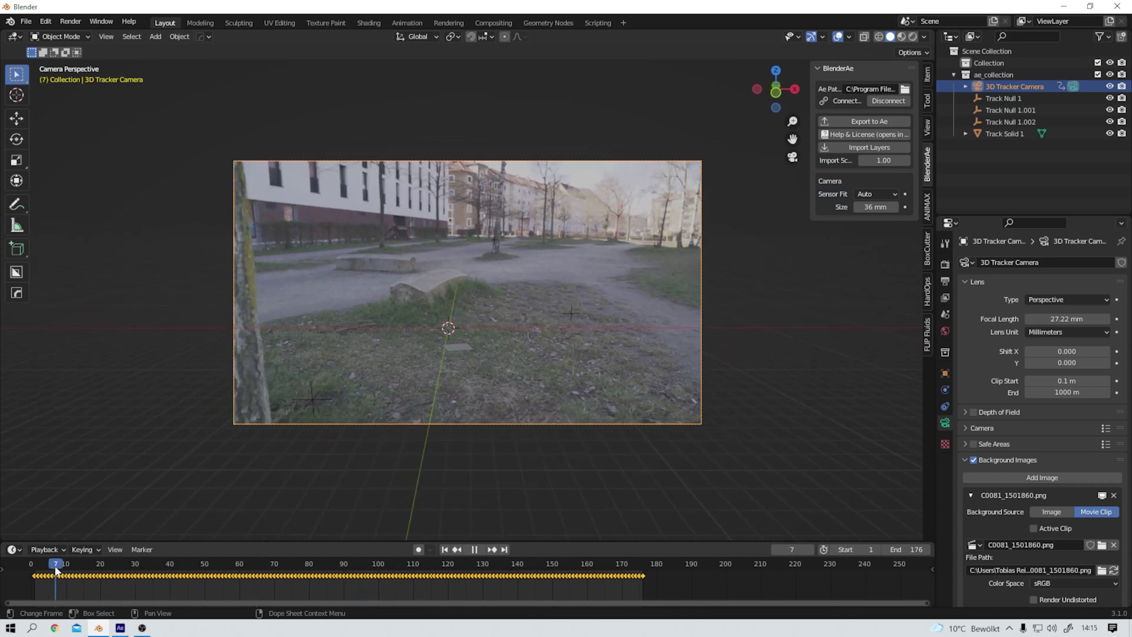
{"action": "left_click_drag", "start_coordinate": [56, 568], "coordinate": [52, 568]}
{"action": "key", "text": "space"}
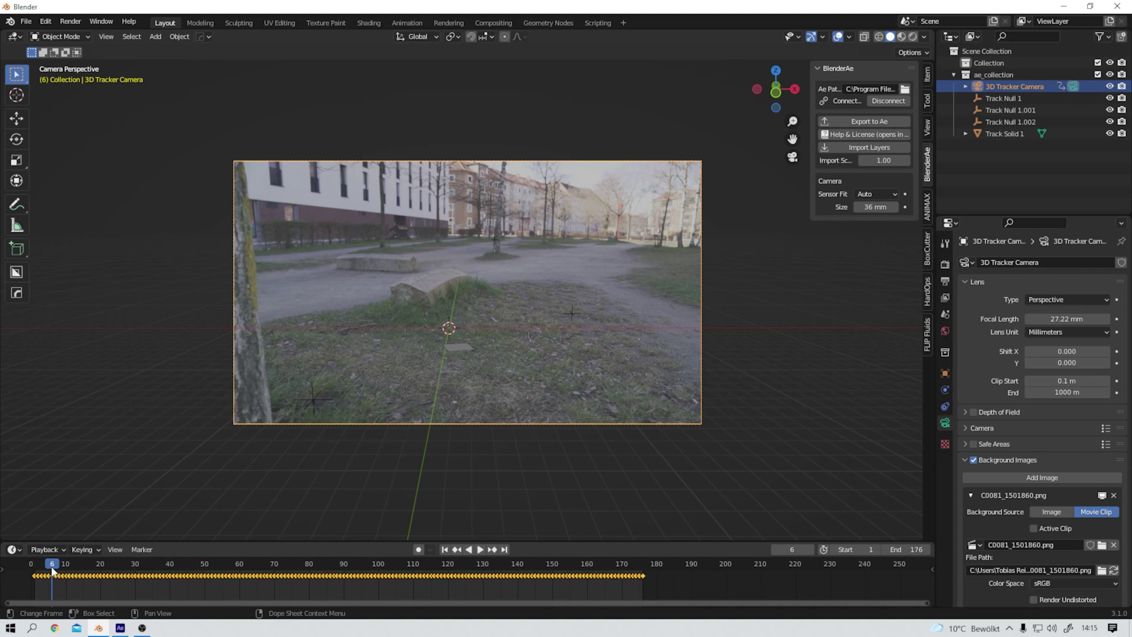
Step: Add a UV sphere to the scene
{"action": "key", "text": "shift+a"}
{"action": "mouse_move", "coordinate": [165, 538]}
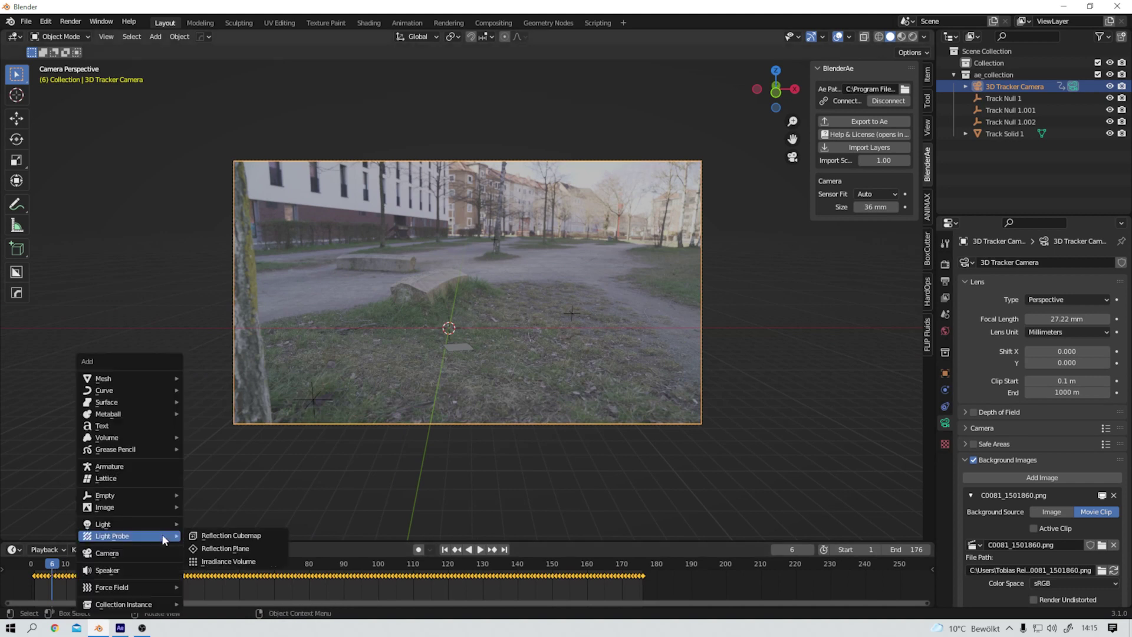
{"action": "mouse_move", "coordinate": [172, 381]}
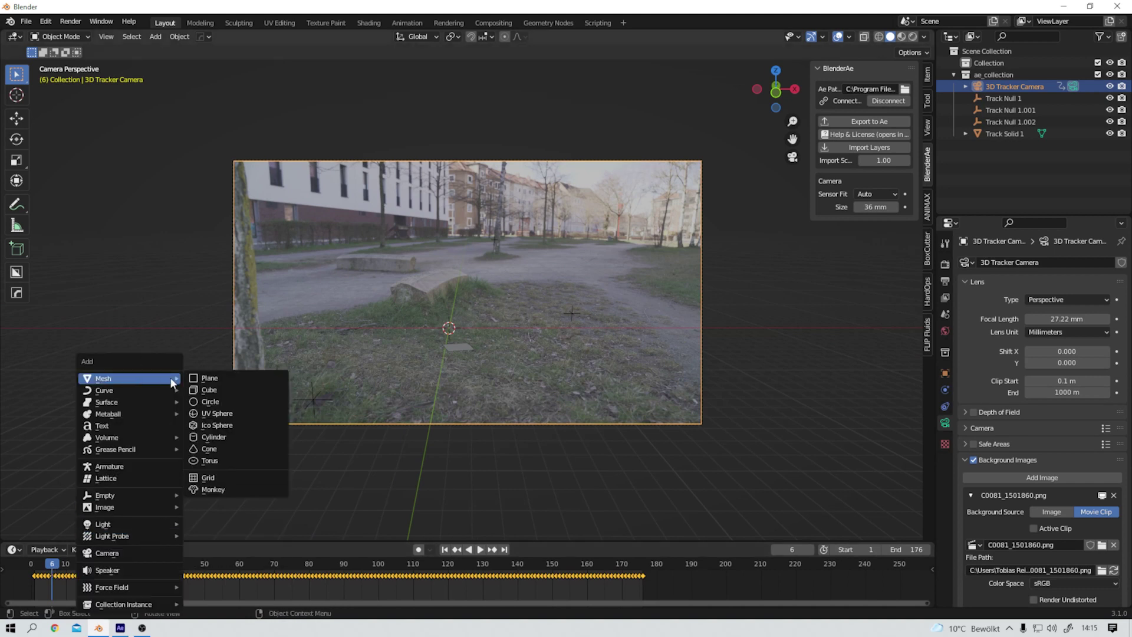
{"action": "left_click", "coordinate": [239, 420]}
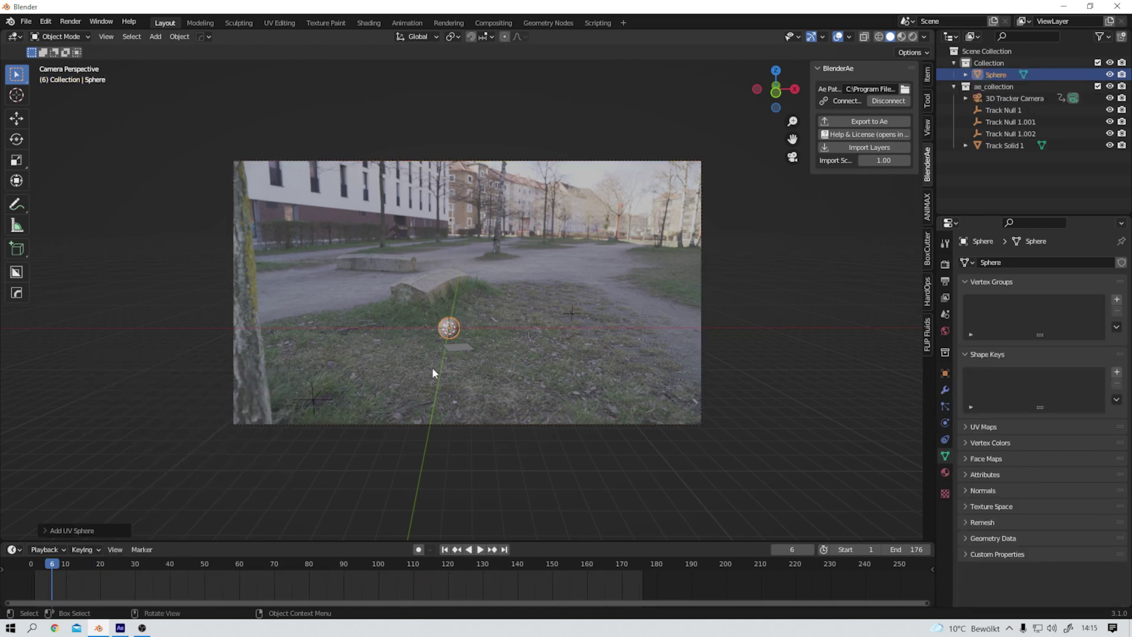
Step: In Edit Mode, scale the sphere by 4 and move it right onto the path
{"action": "key", "text": "Tab"}
{"action": "type", "text": "s"}
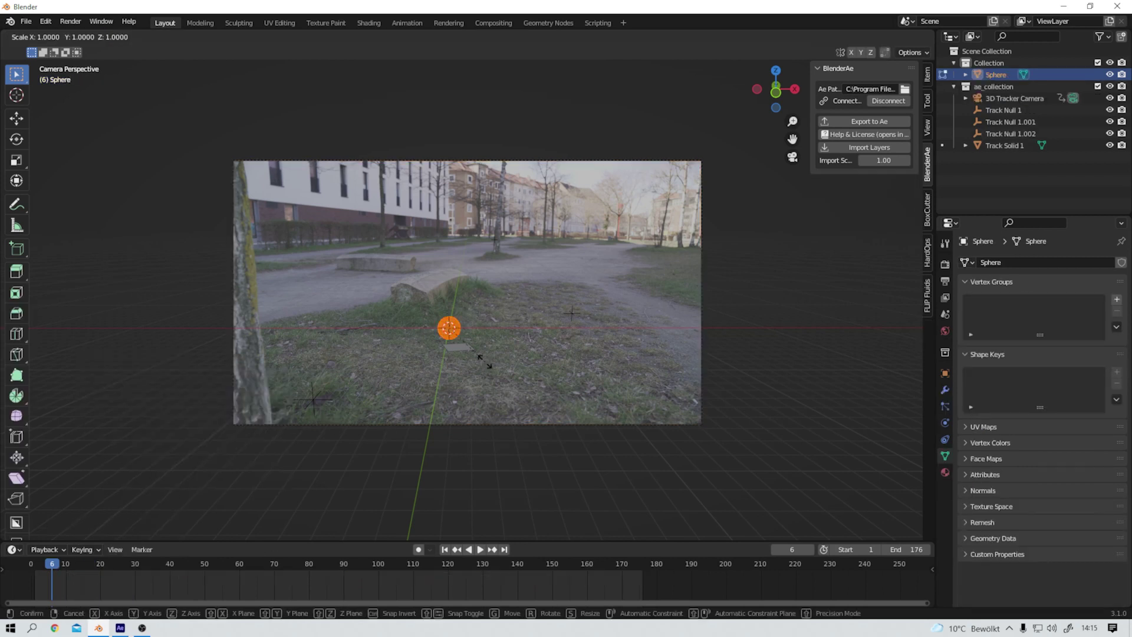
{"action": "type", "text": "4"}
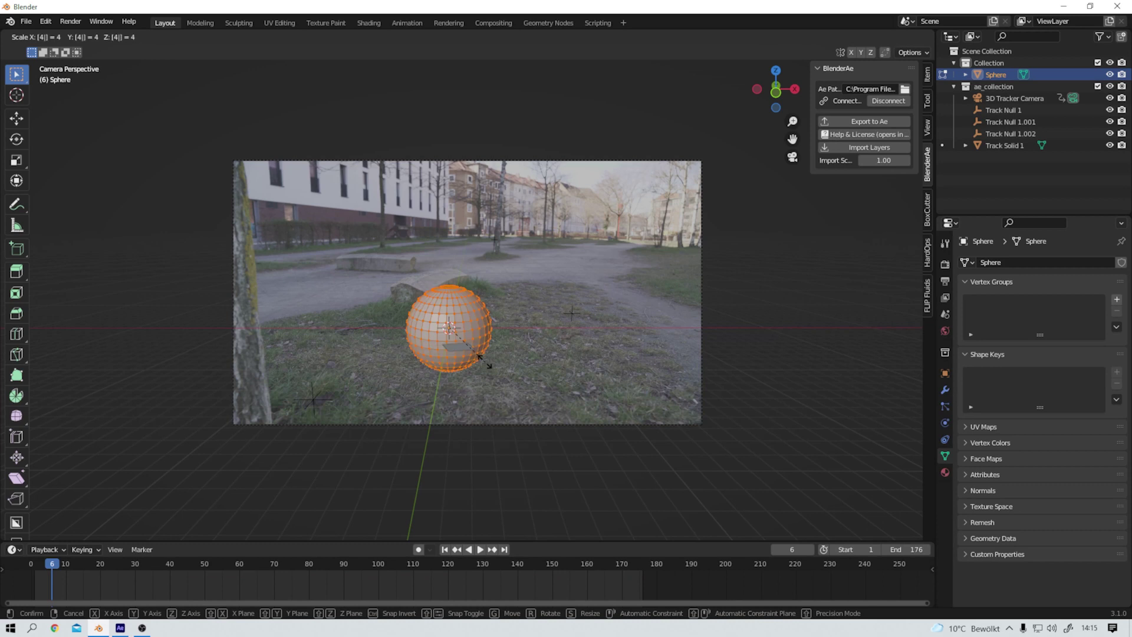
{"action": "key", "text": "Return"}
{"action": "key", "text": "g"}
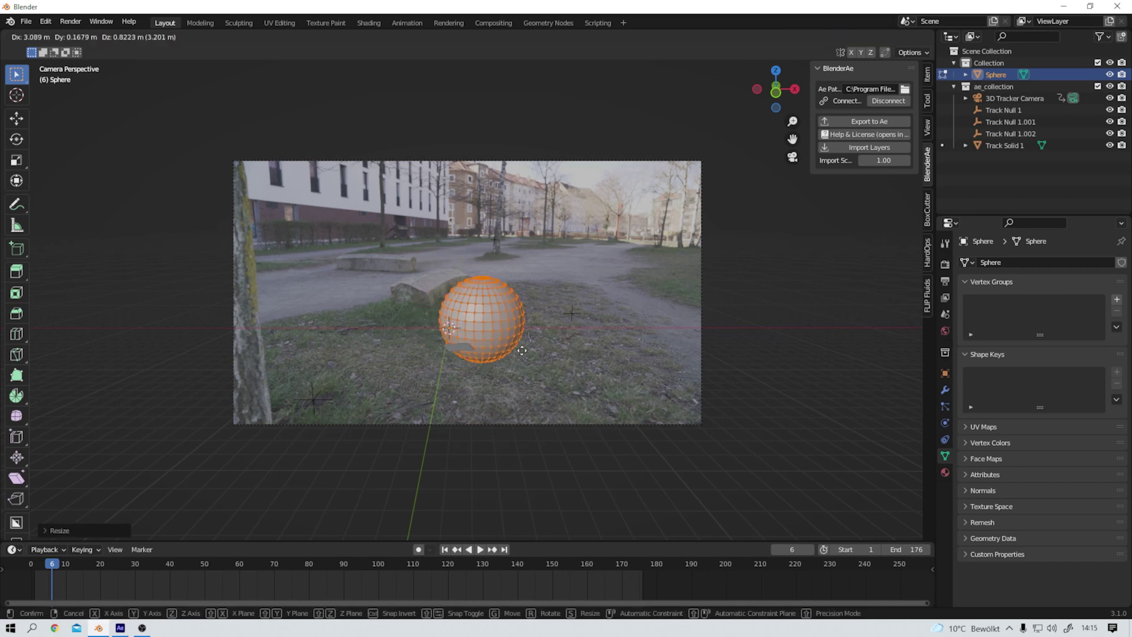
{"action": "left_click", "coordinate": [593, 327]}
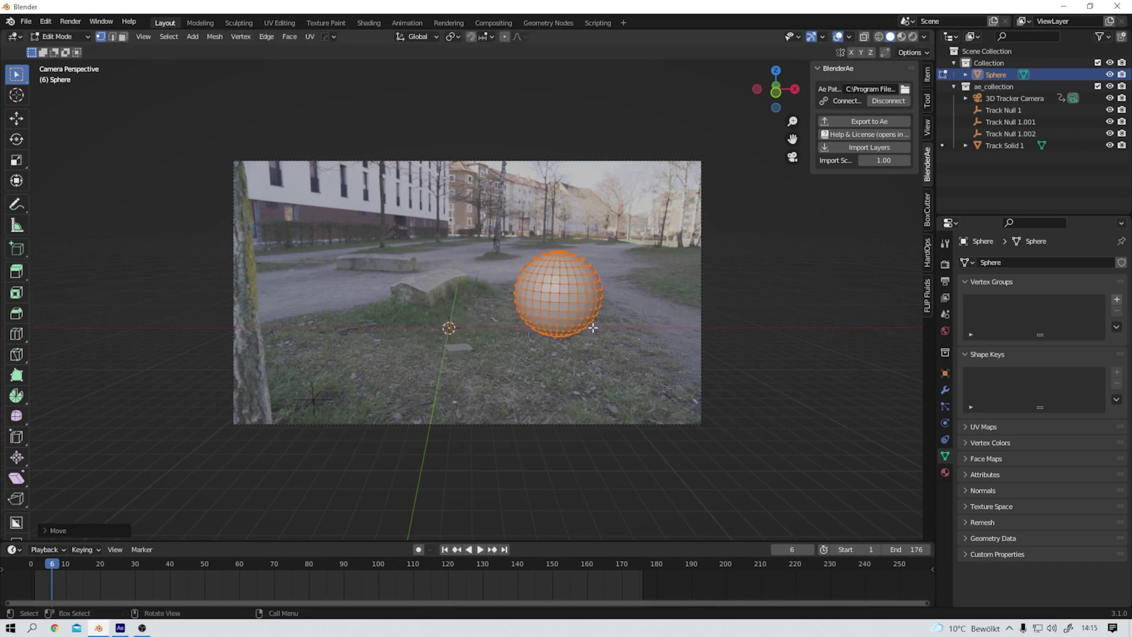
Step: Apply Shade Smooth to the sphere's faces and return to Object Mode
{"action": "key", "text": "ctrl"}
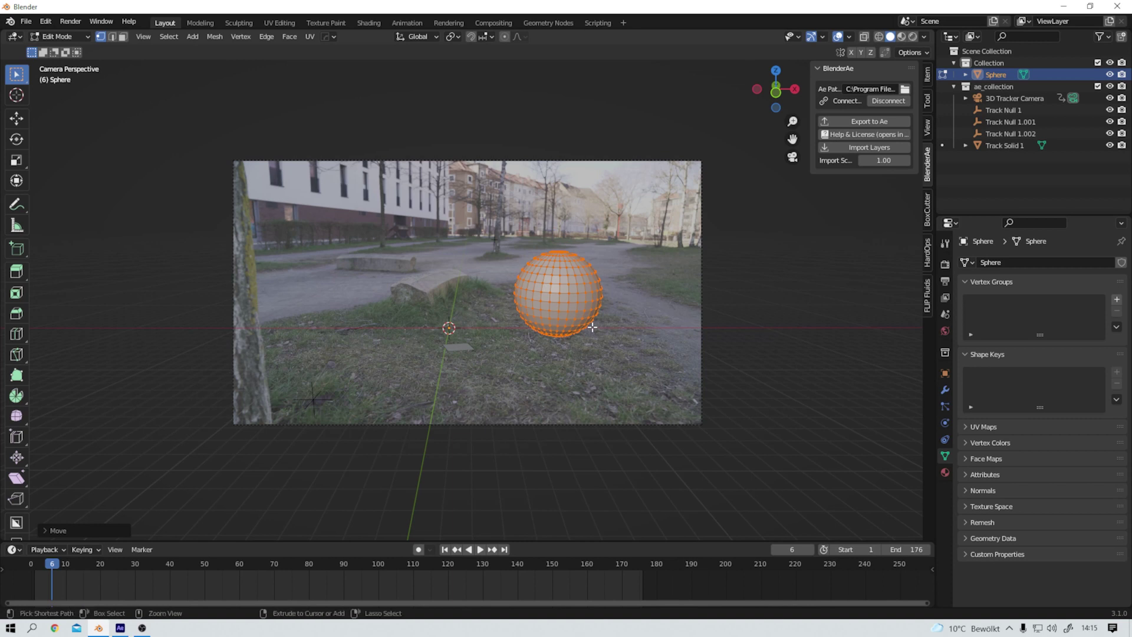
{"action": "key", "text": "ctrl+f"}
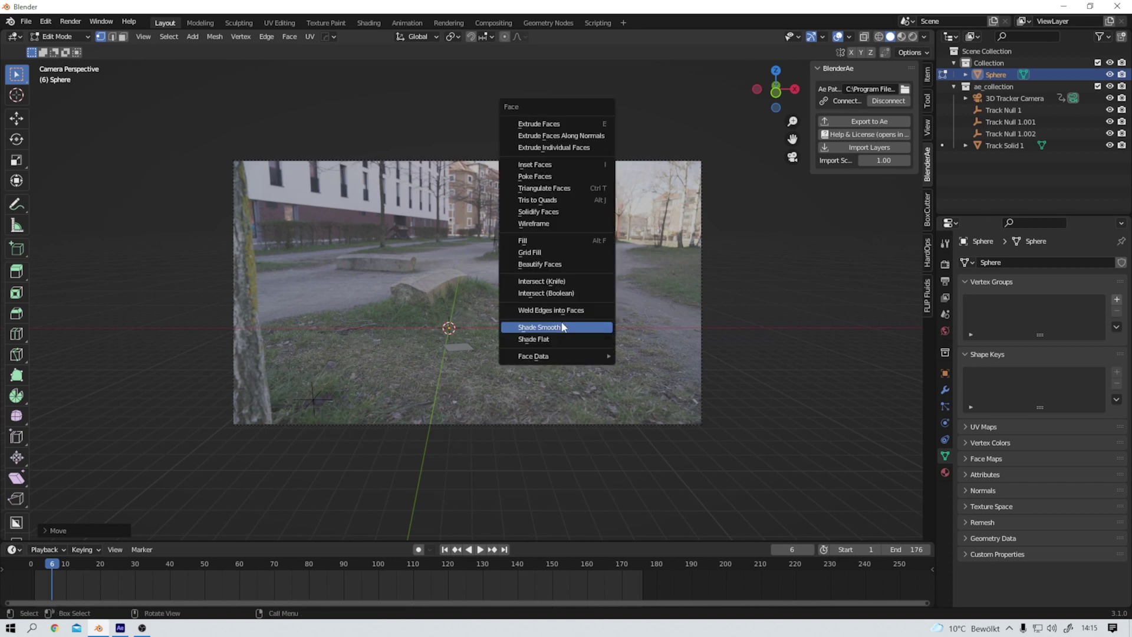
{"action": "left_click", "coordinate": [565, 328]}
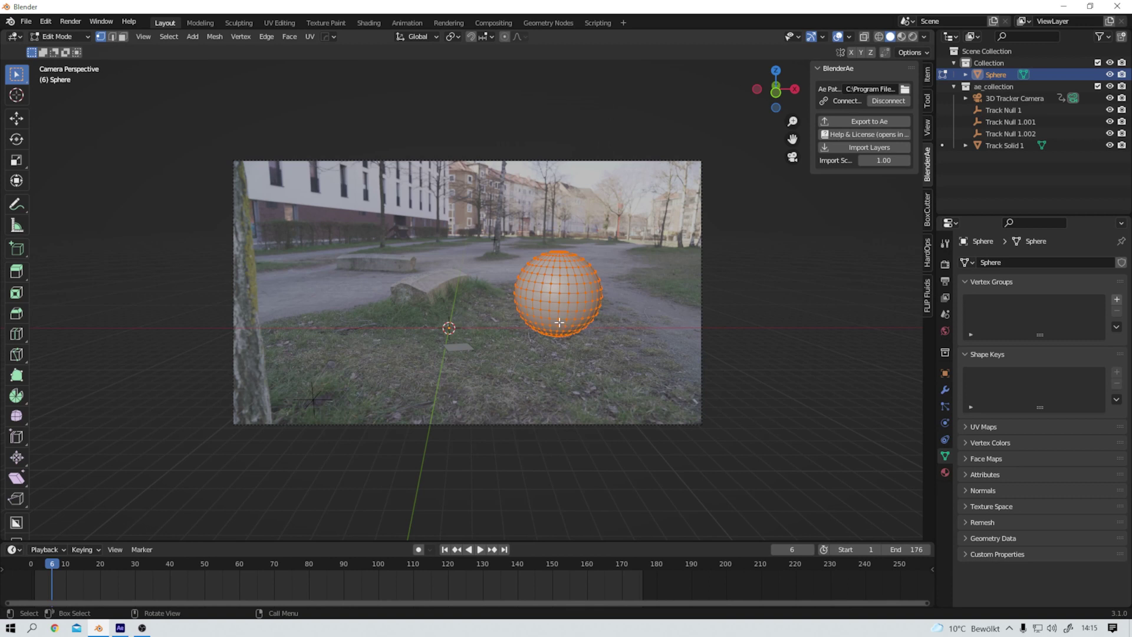
{"action": "key", "text": "Tab"}
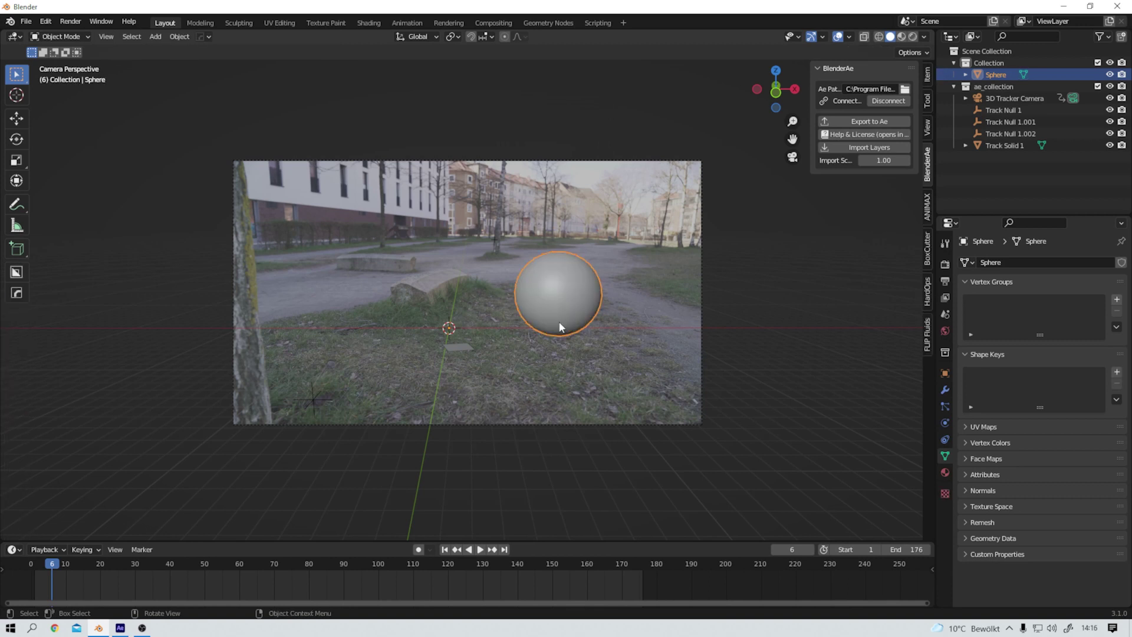
Step: In the Shading workspace, give the sphere a new metallic, shiny material
{"action": "left_click", "coordinate": [368, 24]}
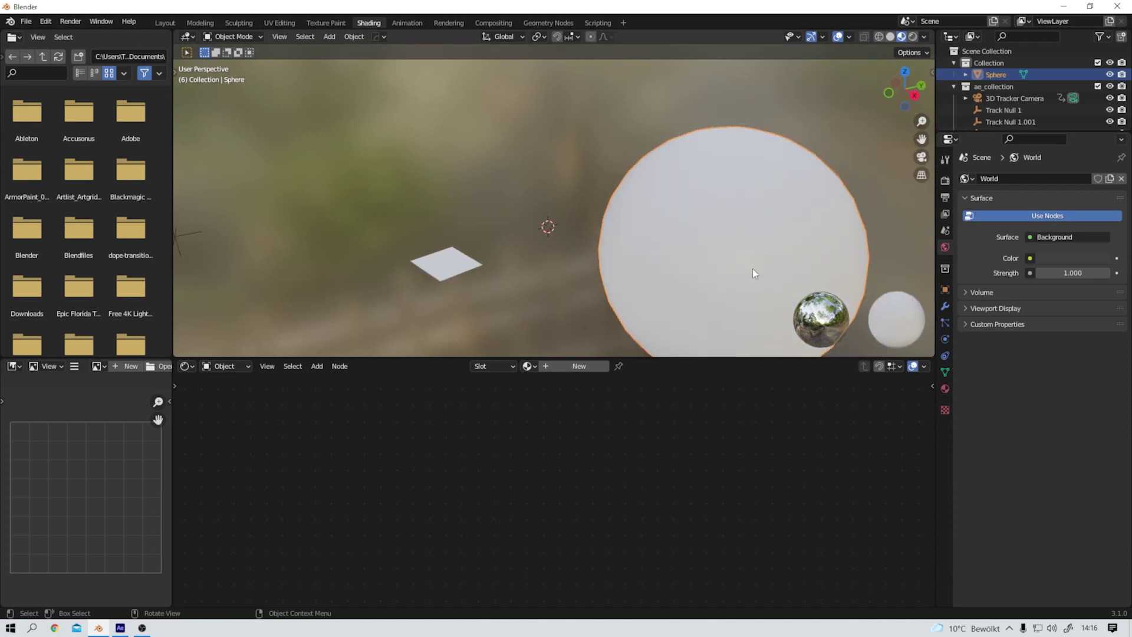
{"action": "middle_click_drag", "start_coordinate": [753, 268], "coordinate": [705, 235], "text": "shift"}
{"action": "left_click", "coordinate": [578, 367]}
{"action": "left_click_drag", "start_coordinate": [488, 508], "coordinate": [466, 509]}
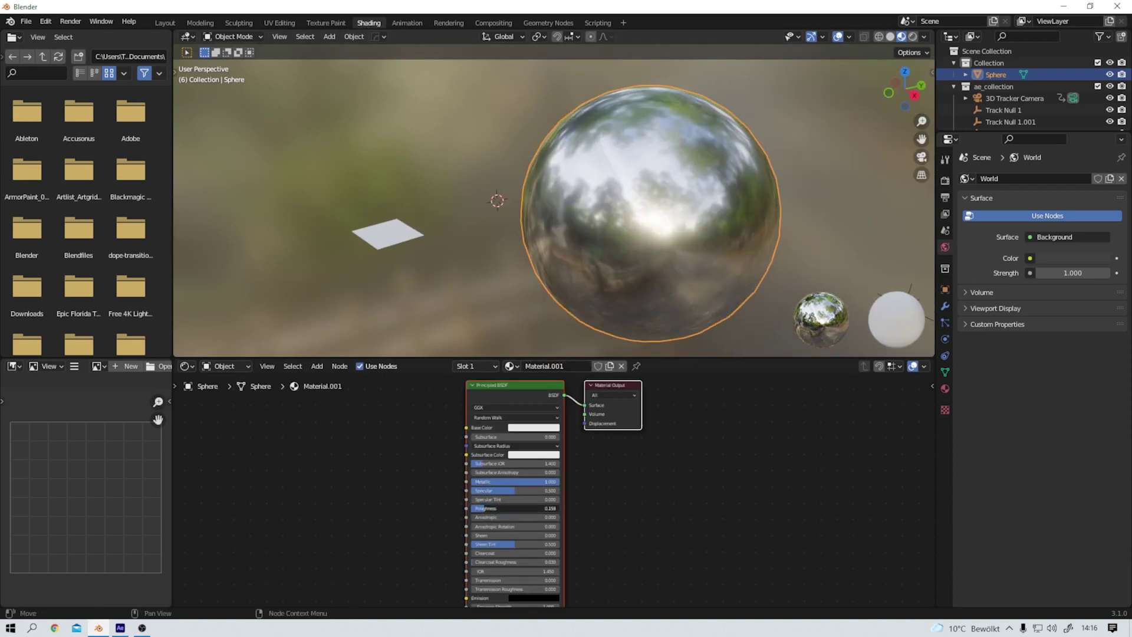
Step: Drive the material's Normal with a Noise Texture fed through a Bump node
{"action": "key", "text": "shift+a"}
{"action": "left_click", "coordinate": [410, 480]}
{"action": "left_click", "coordinate": [303, 449]}
{"action": "key", "text": "shift+a"}
{"action": "type", "text": "bum"}
{"action": "key", "text": "Return"}
{"action": "left_click_drag", "start_coordinate": [330, 417], "coordinate": [367, 461]}
{"action": "left_click_drag", "start_coordinate": [425, 420], "coordinate": [470, 569]}
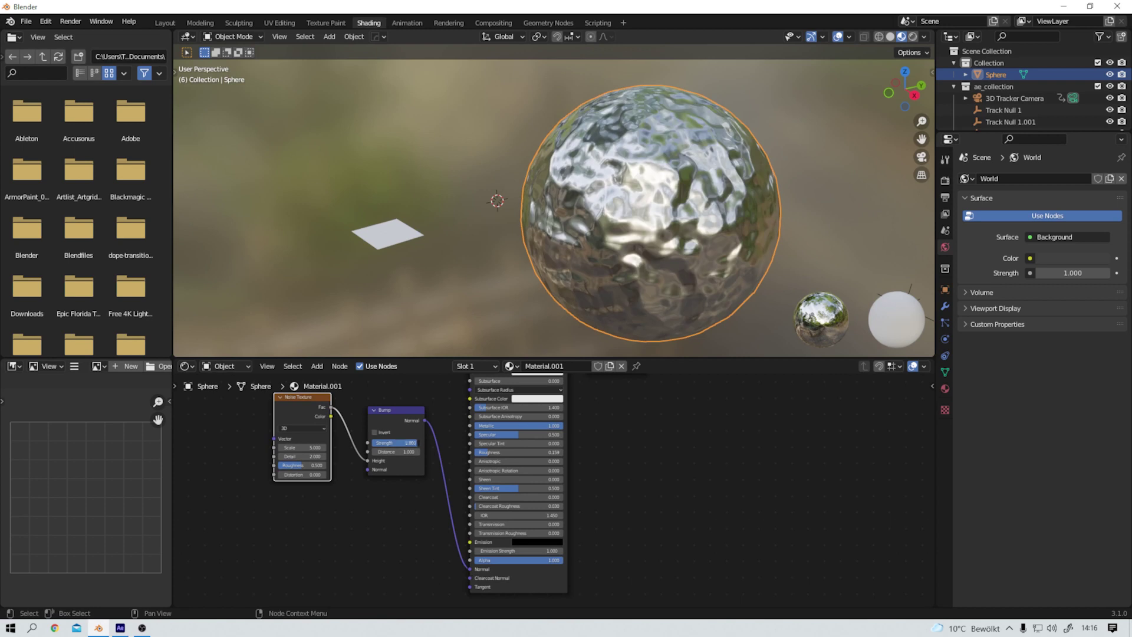
Step: Add an Environment Texture node to the World nodes
{"action": "key", "text": "Home"}
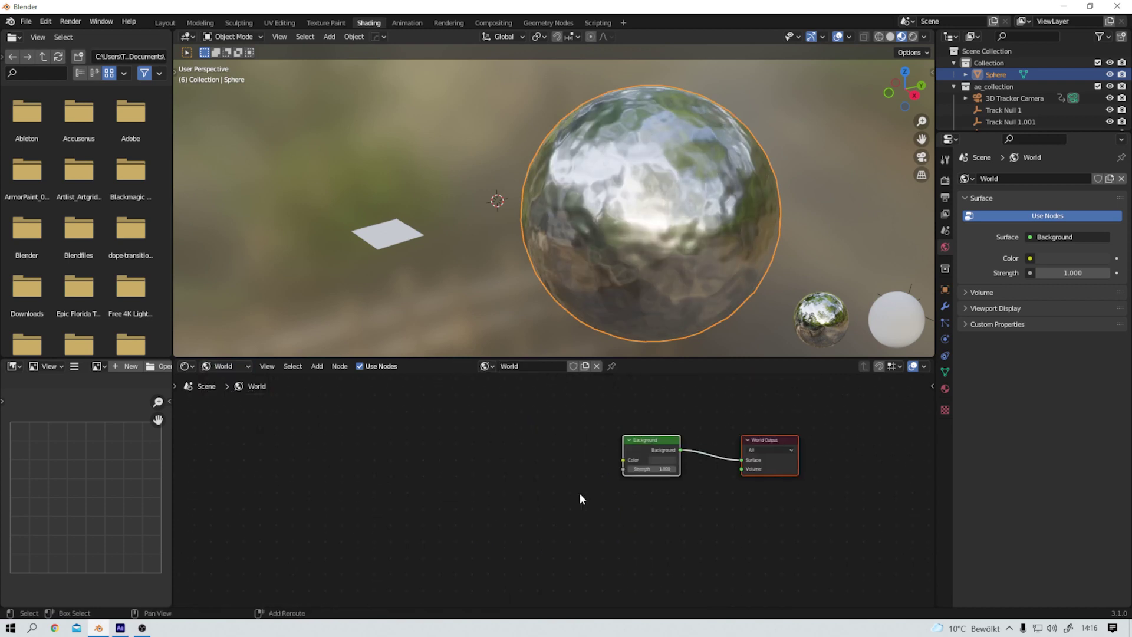
{"action": "key", "text": "shift+a"}
{"action": "type", "text": "env"}
{"action": "key", "text": "Return"}
{"action": "left_click", "coordinate": [428, 451]}
{"action": "left_click", "coordinate": [429, 466]}
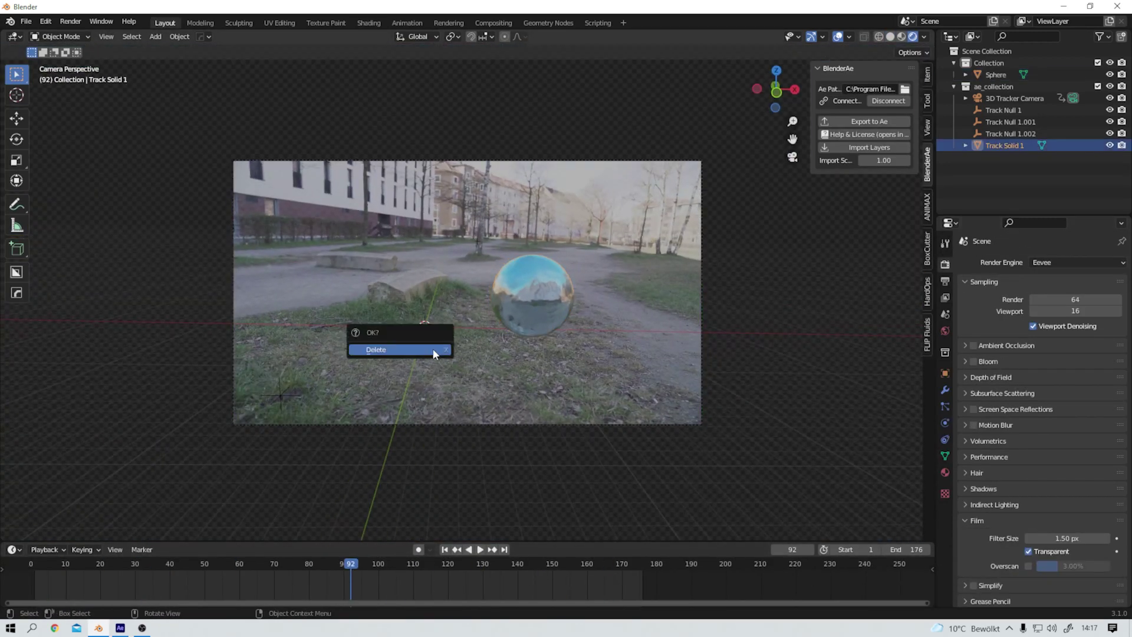
Step: Delete Track Solid 1, output RGBA PNGs to Desktop\Sphere, and render the animation
{"action": "left_click", "coordinate": [433, 348]}
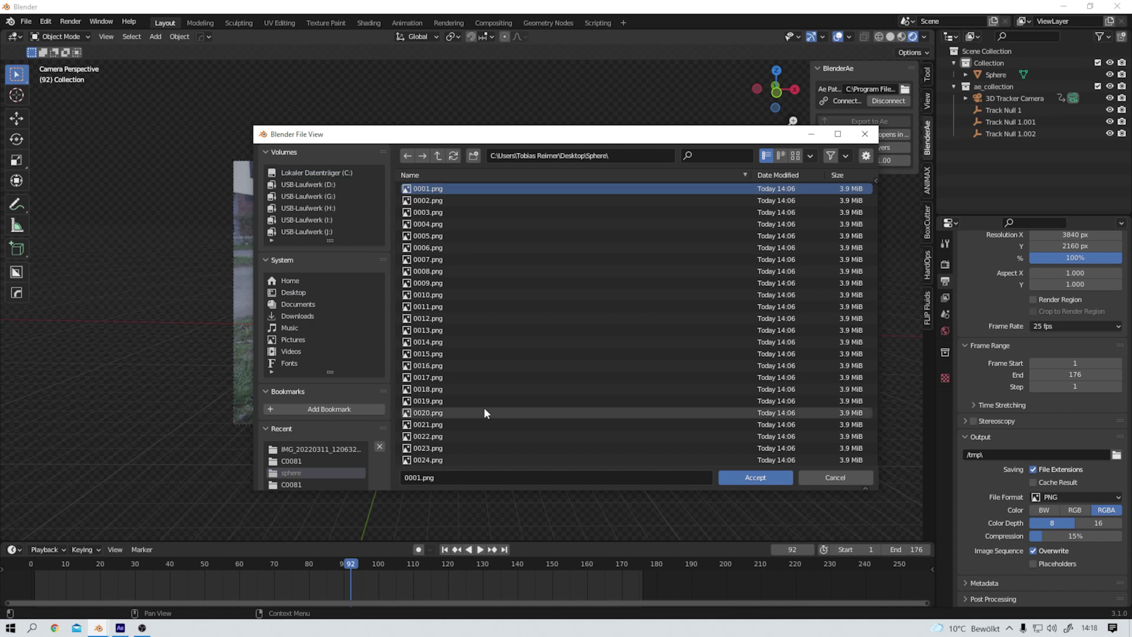
{"action": "key", "text": "a"}
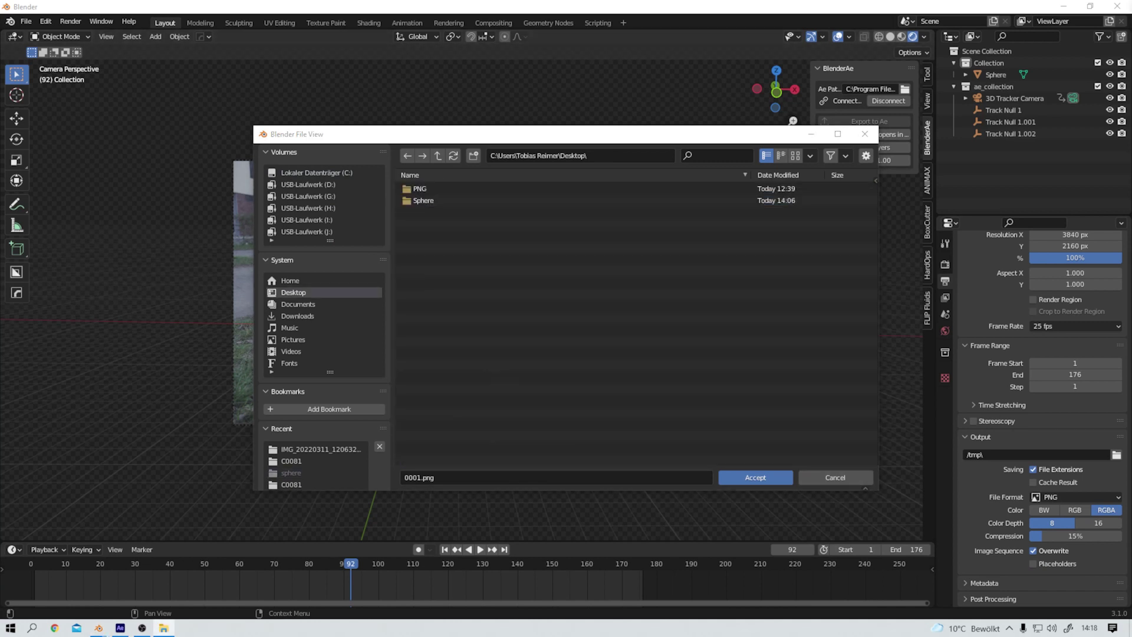
{"action": "double_click", "coordinate": [424, 200]}
{"action": "left_click", "coordinate": [756, 477]}
{"action": "key", "text": "ctrl+F12"}
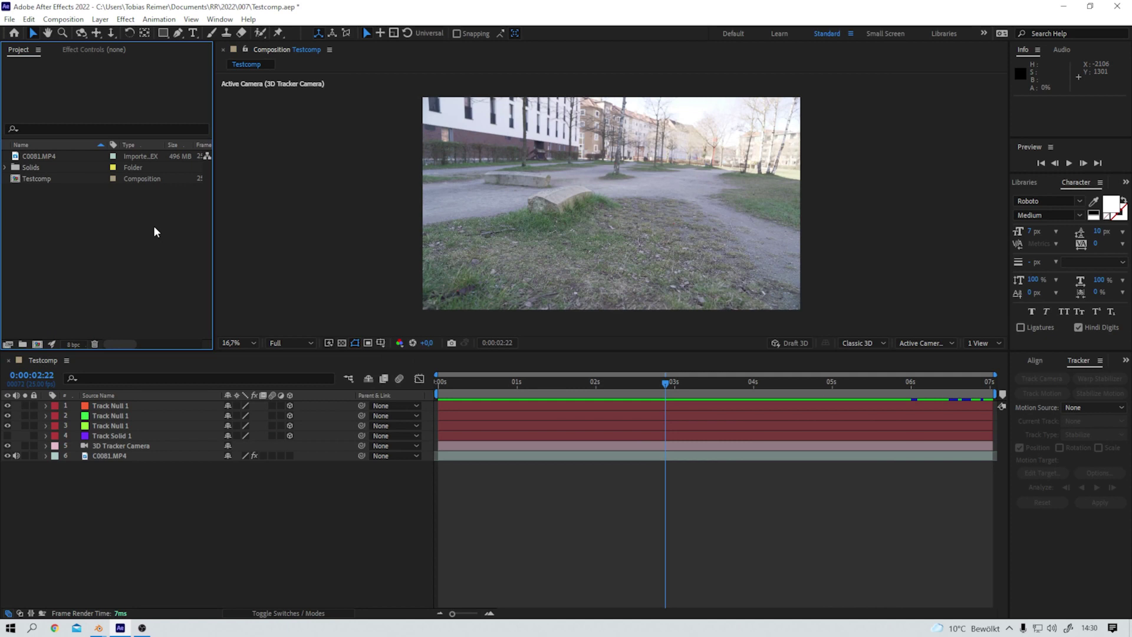
Step: Import 0001.png as a PNG sequence and add it as Testcomp's top layer over the park footage
{"action": "double_click", "coordinate": [154, 228]}
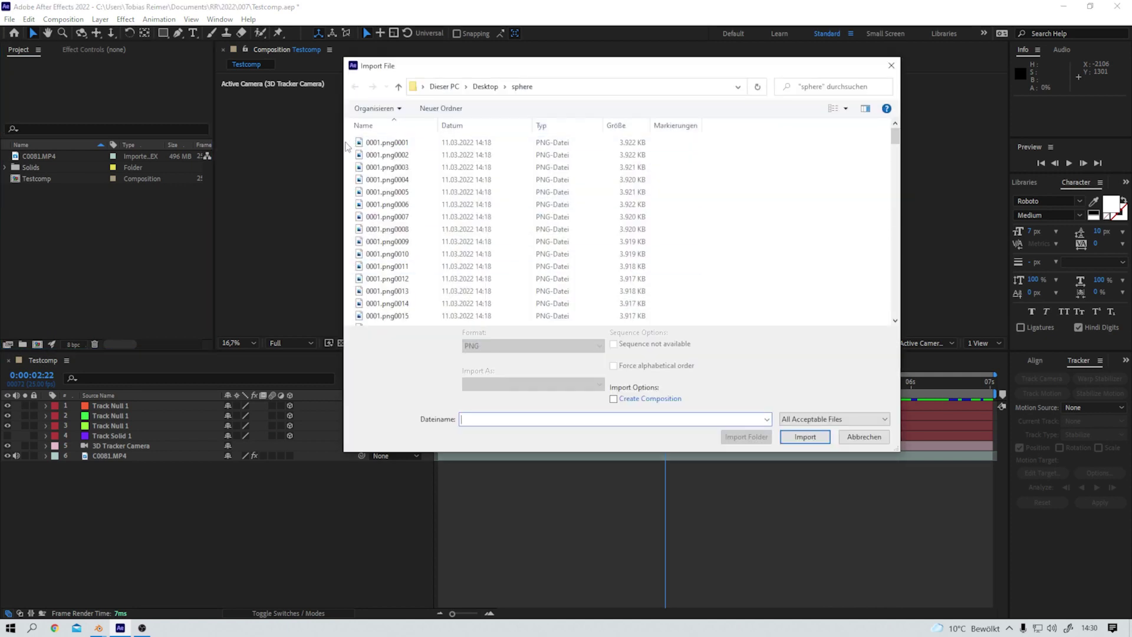
{"action": "left_click", "coordinate": [387, 142]}
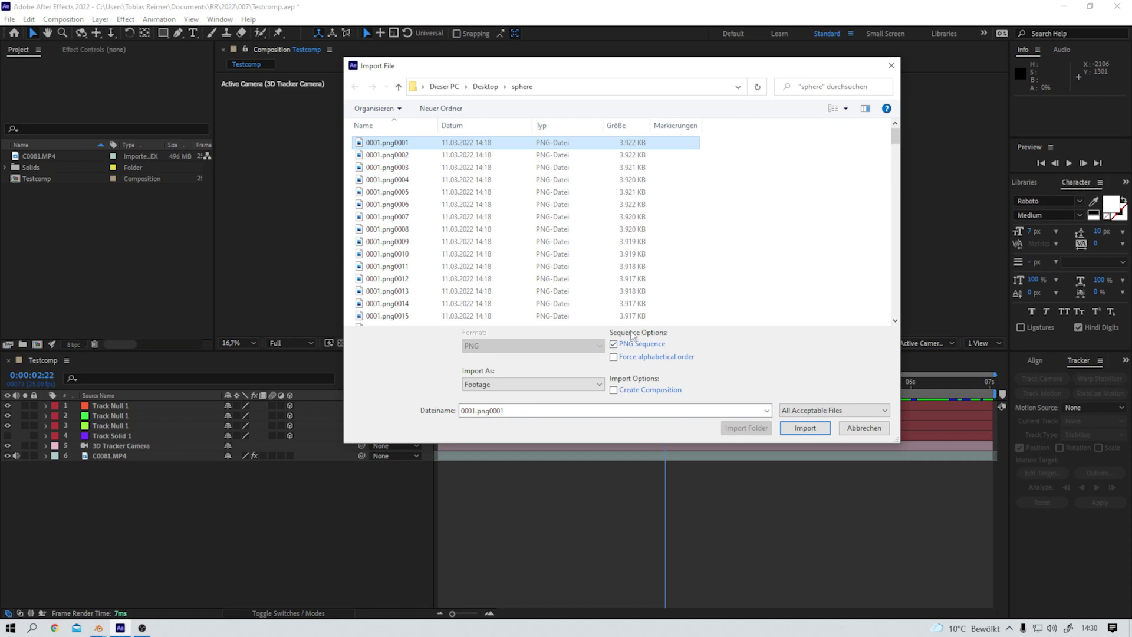
{"action": "left_click", "coordinate": [799, 426]}
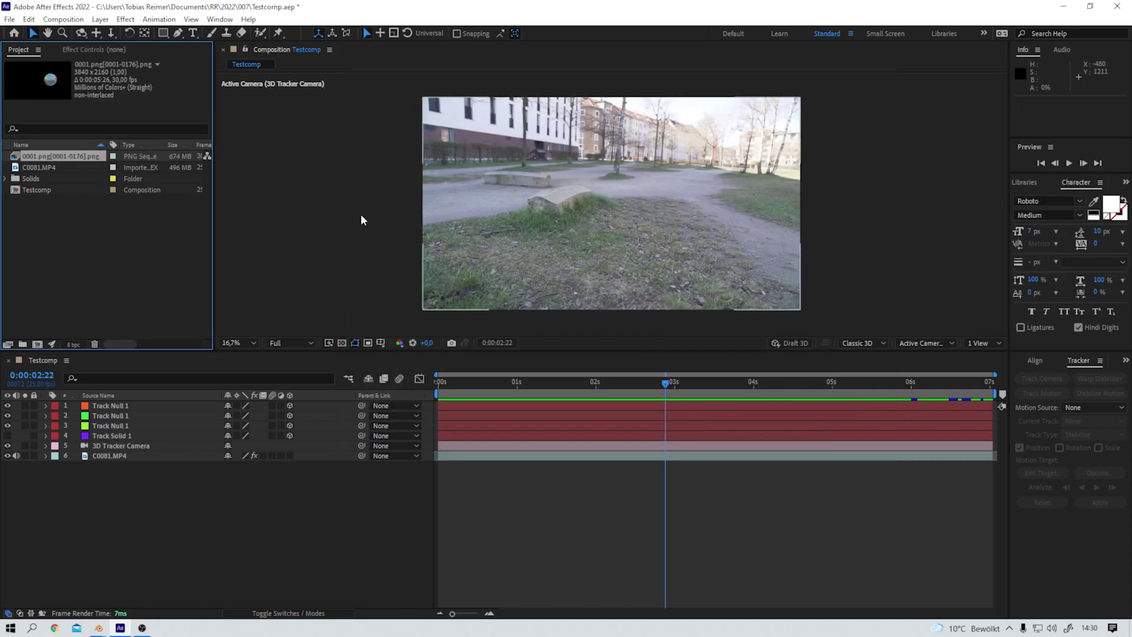
{"action": "left_click_drag", "start_coordinate": [62, 156], "coordinate": [212, 405]}
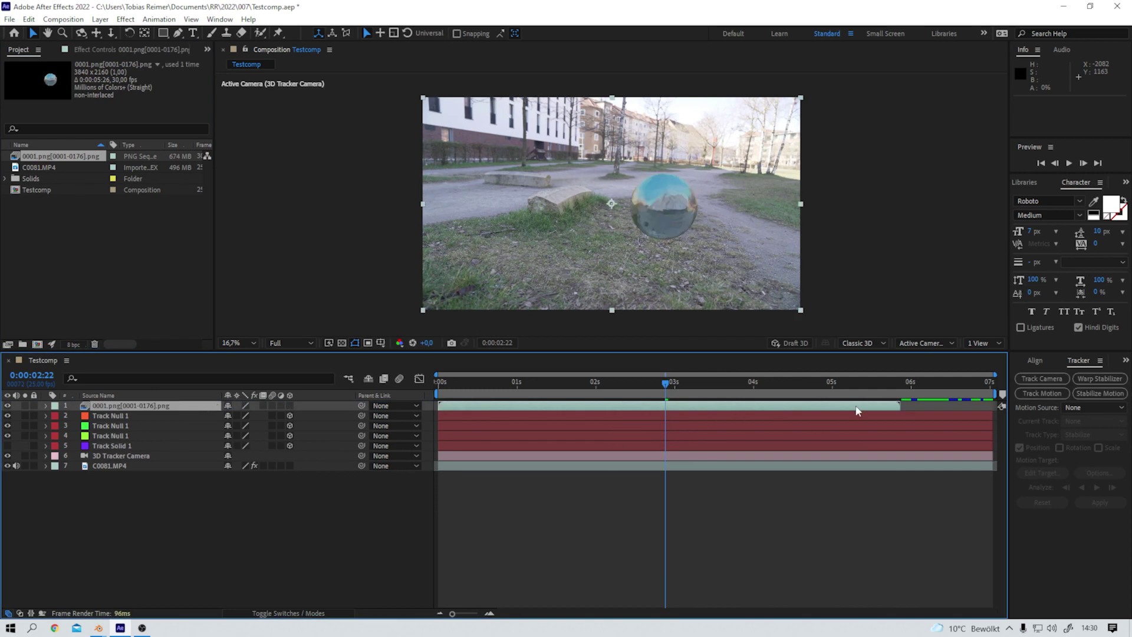
{"action": "left_click_drag", "start_coordinate": [872, 389], "coordinate": [675, 391]}
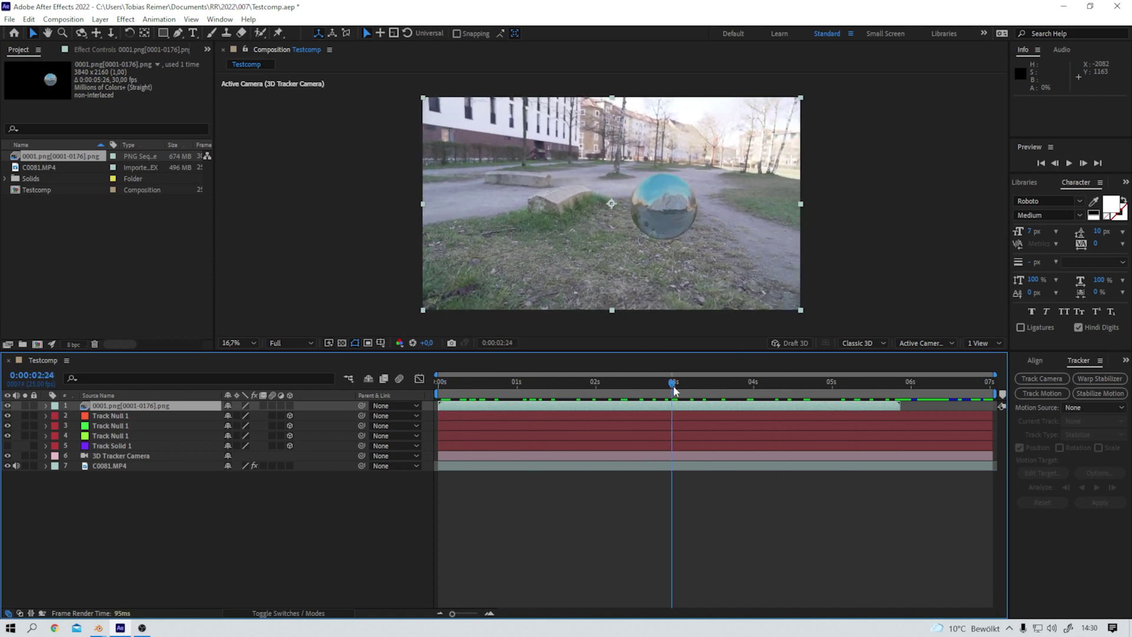
Step: Interpret the 0001.png sequence at 25 fps so it spans the full 7-second Testcomp
{"action": "right_click", "coordinate": [55, 163]}
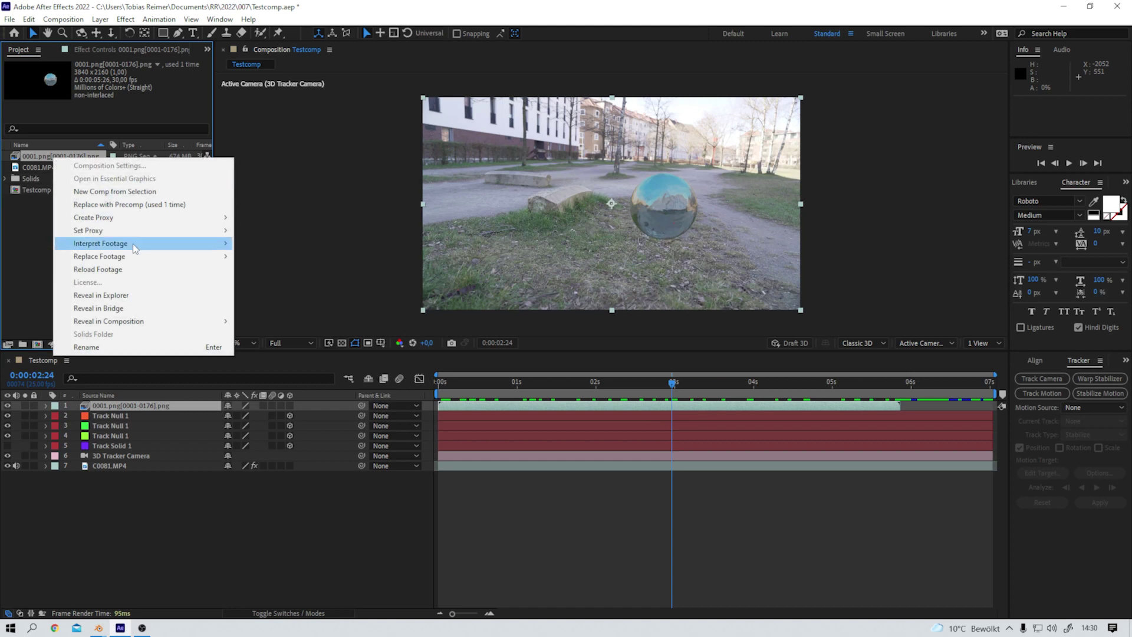
{"action": "mouse_move", "coordinate": [135, 244]}
{"action": "left_click", "coordinate": [273, 244]}
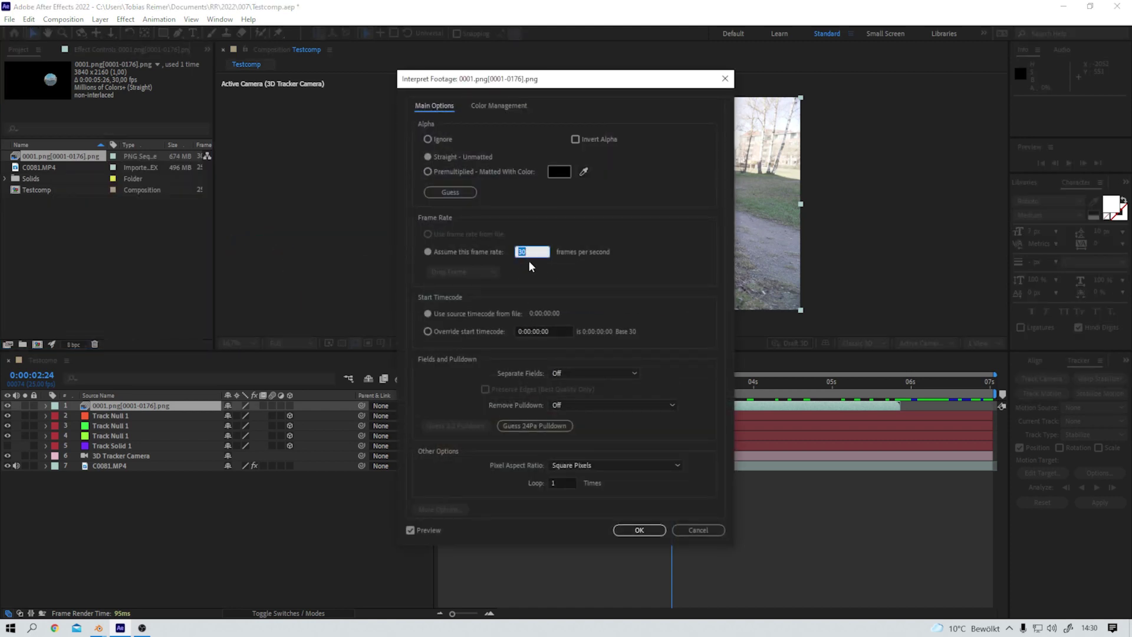
{"action": "type", "text": "25"}
{"action": "left_click", "coordinate": [643, 530]}
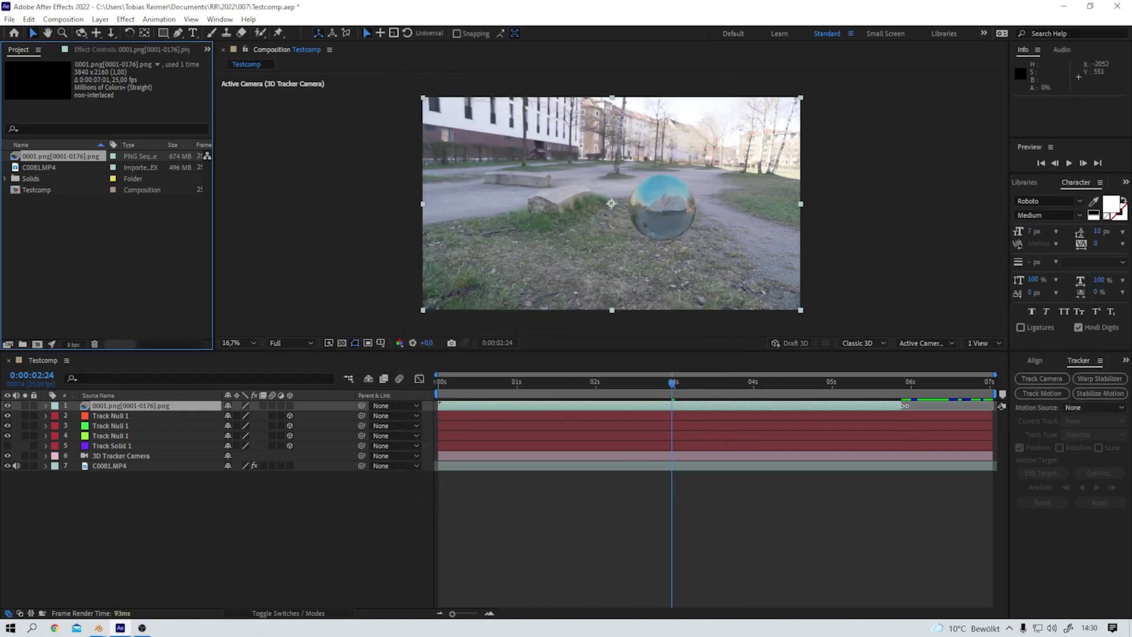
{"action": "left_click_drag", "start_coordinate": [673, 384], "coordinate": [839, 383]}
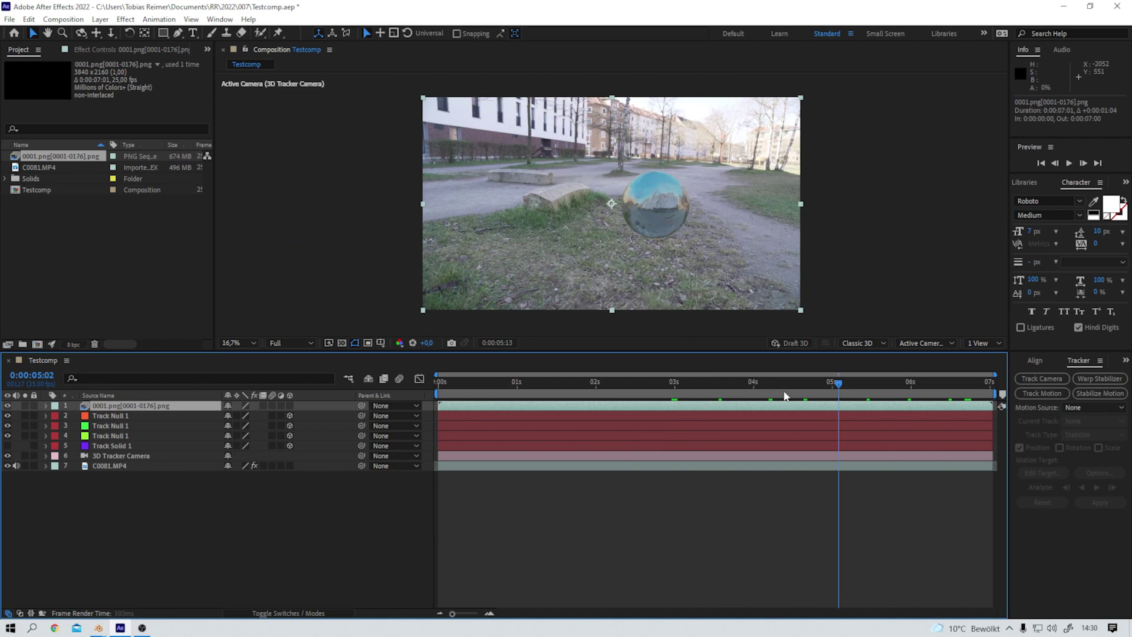